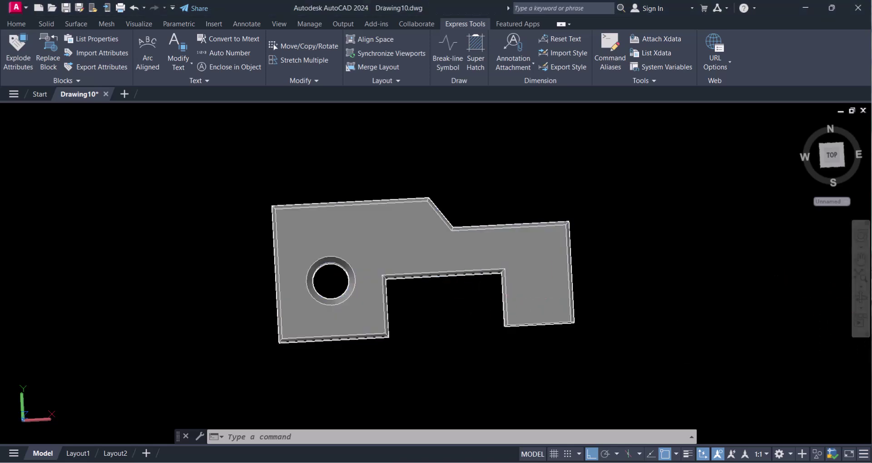
Orbit the bracket in 3D, then set the view straight down from the top.
{"action": "left_click", "coordinate": [859, 306]}
{"action": "left_click_drag", "start_coordinate": [554, 266], "coordinate": [447, 314]}
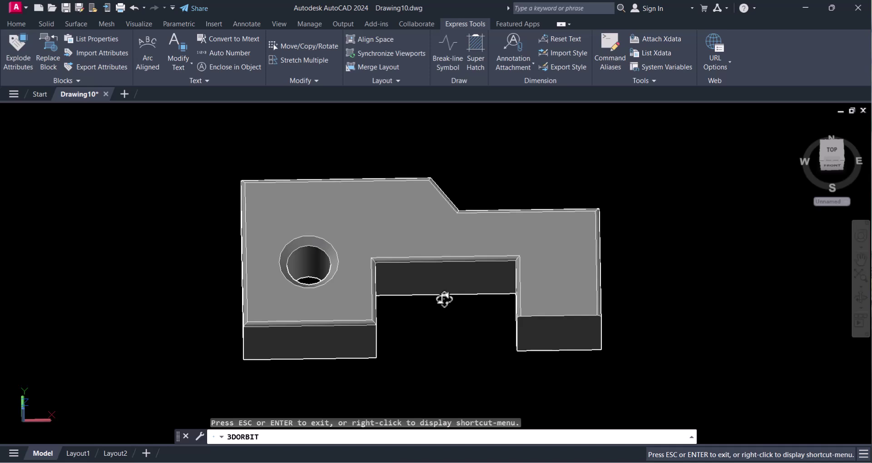
{"action": "mouse_move", "coordinate": [442, 282]}
{"action": "left_mouse_down"}
{"action": "mouse_move", "coordinate": [444, 306]}
{"action": "mouse_move", "coordinate": [448, 291]}
{"action": "left_mouse_up"}
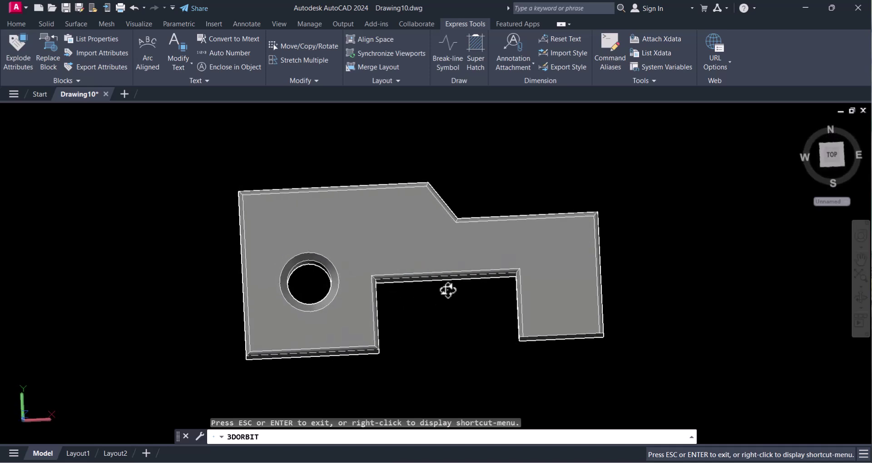
{"action": "key", "text": "Escape"}
{"action": "left_click", "coordinate": [833, 155]}
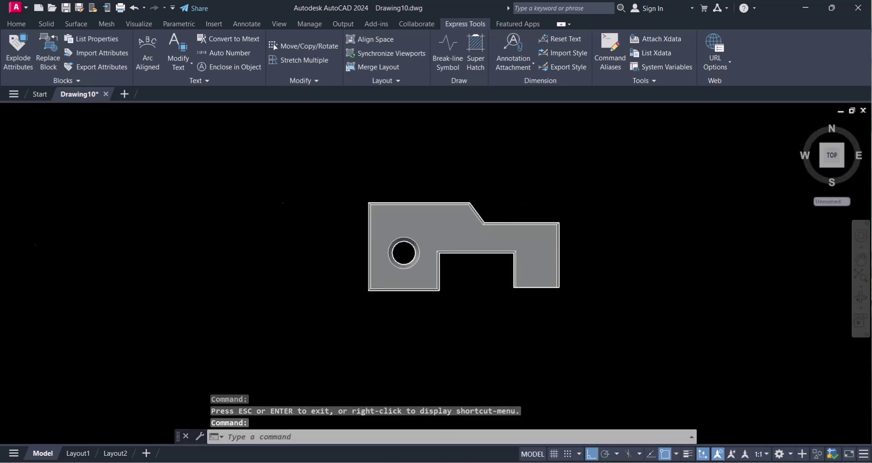
Start COPY and window-select the bracket solid, retrying after a failed first selection.
{"action": "type", "text": "co"}
{"action": "key", "text": "Return"}
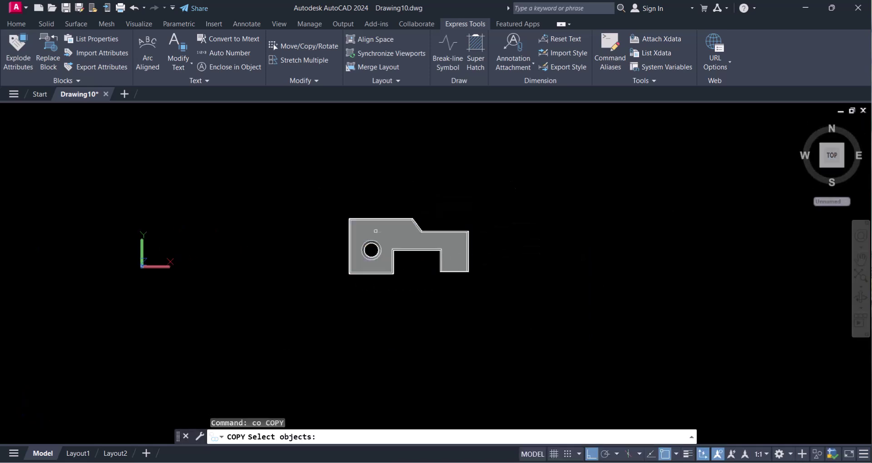
{"action": "left_click_drag", "start_coordinate": [296, 181], "coordinate": [532, 298]}
{"action": "key", "text": "Escape"}
{"action": "key", "text": "Escape"}
{"action": "type", "text": "c"}
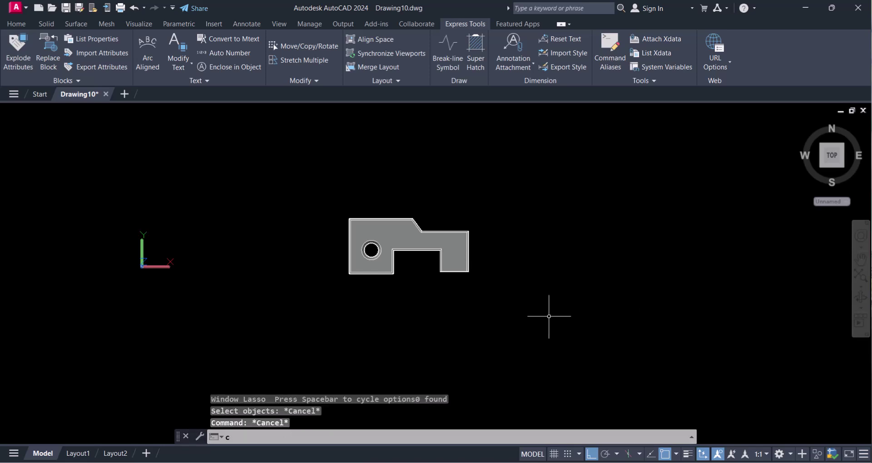
{"action": "type", "text": "o"}
{"action": "key", "text": "Return"}
{"action": "left_click", "coordinate": [307, 181]}
{"action": "left_click", "coordinate": [538, 322]}
{"action": "key", "text": "Return"}
Place two copies in a row to the bracket's right and frame all three.
{"action": "left_click", "coordinate": [494, 346]}
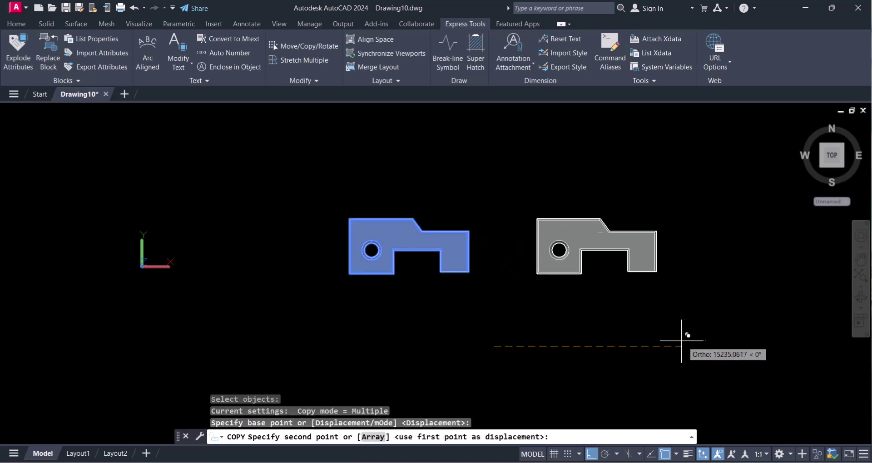
{"action": "left_click", "coordinate": [657, 347]}
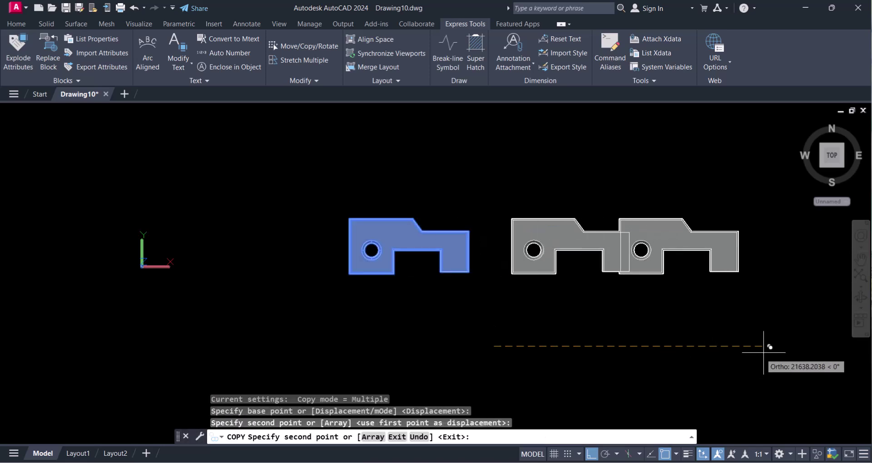
{"action": "left_click", "coordinate": [814, 344]}
{"action": "key", "text": "Escape"}
{"action": "key", "text": "Escape"}
{"action": "middle_click_drag", "start_coordinate": [614, 331], "coordinate": [502, 343]}
{"action": "scroll", "coordinate": [481, 318], "scroll_direction": "up", "scroll_amount": 2}
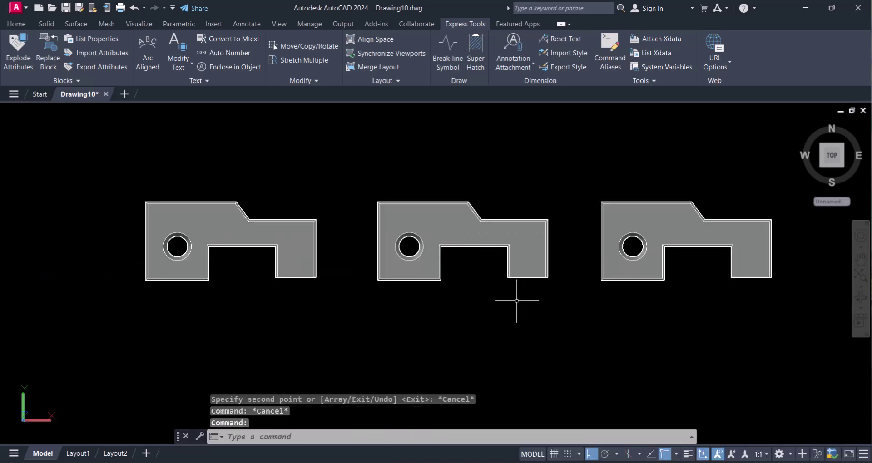
Locate the Flatten objects tool under Express Tools > Modify, then cancel it.
{"action": "left_click", "coordinate": [18, 24]}
{"action": "left_click", "coordinate": [466, 21]}
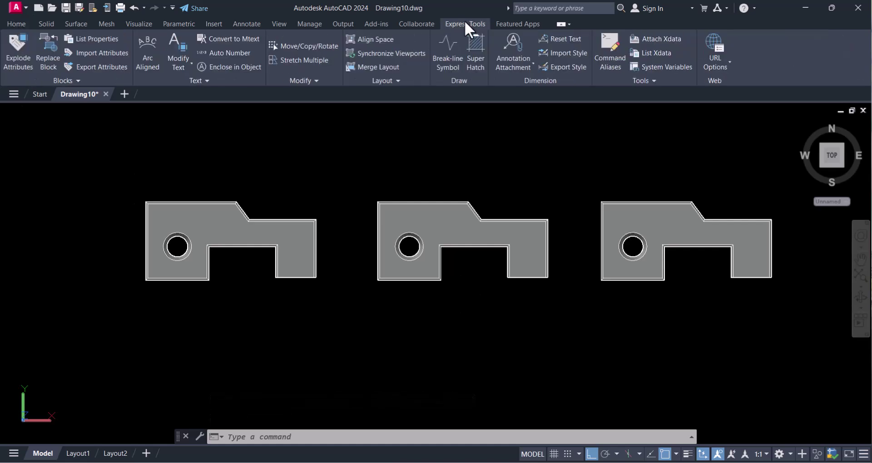
{"action": "left_click", "coordinate": [316, 78]}
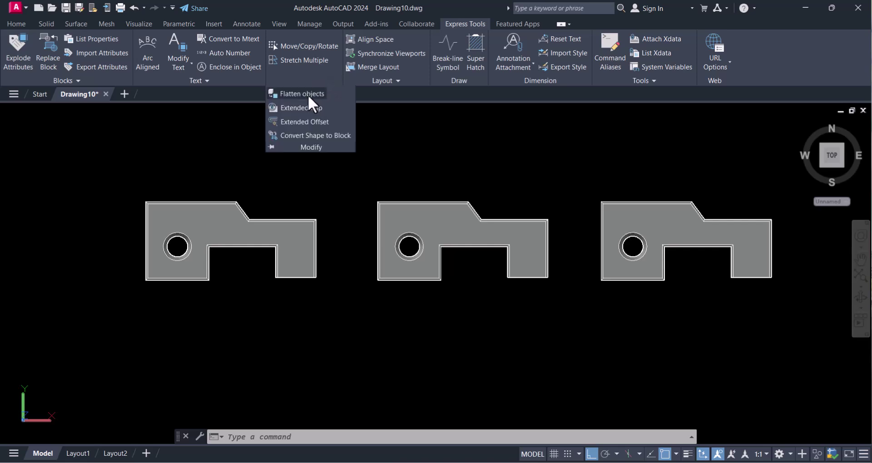
{"action": "left_click", "coordinate": [307, 94]}
{"action": "key", "text": "Escape"}
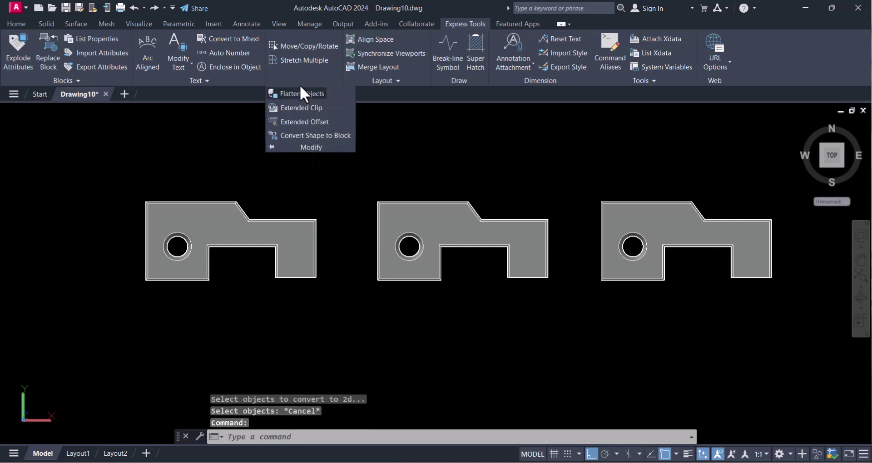
{"action": "key", "text": "Escape"}
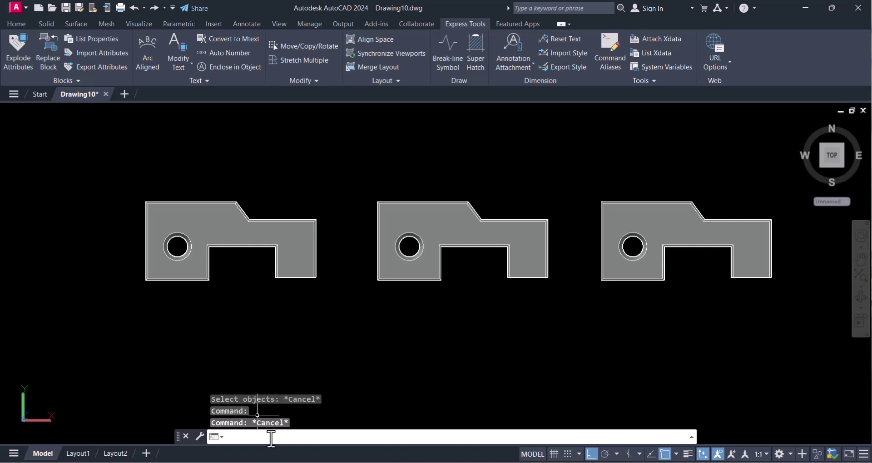
Flatten the rightmost bracket copy with FLATTEN, answering No to removing hidden lines.
{"action": "type", "text": "flatt"}
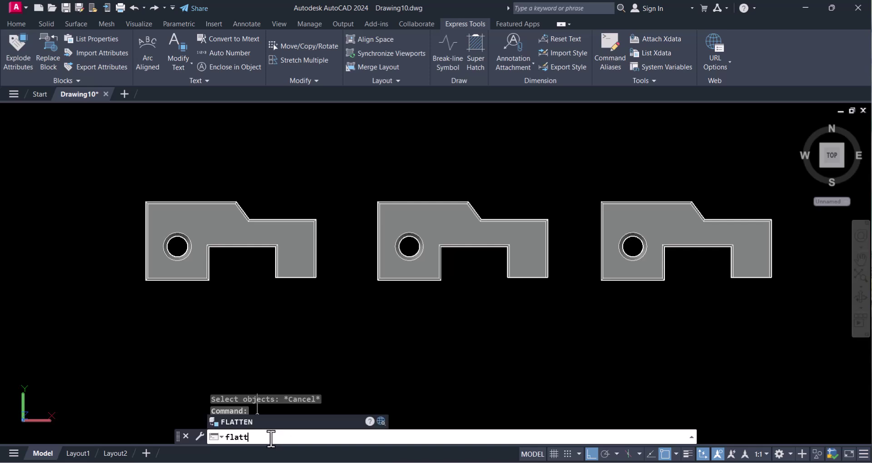
{"action": "key", "text": "Return"}
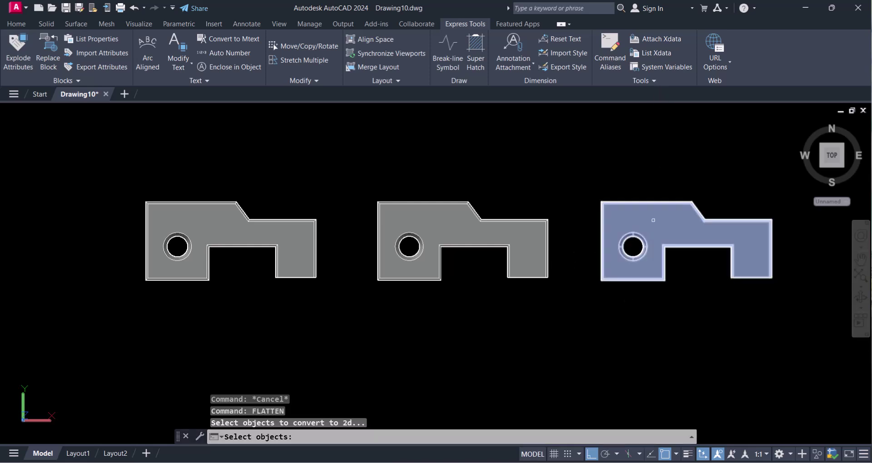
{"action": "middle_click_drag", "start_coordinate": [656, 221], "coordinate": [579, 238]}
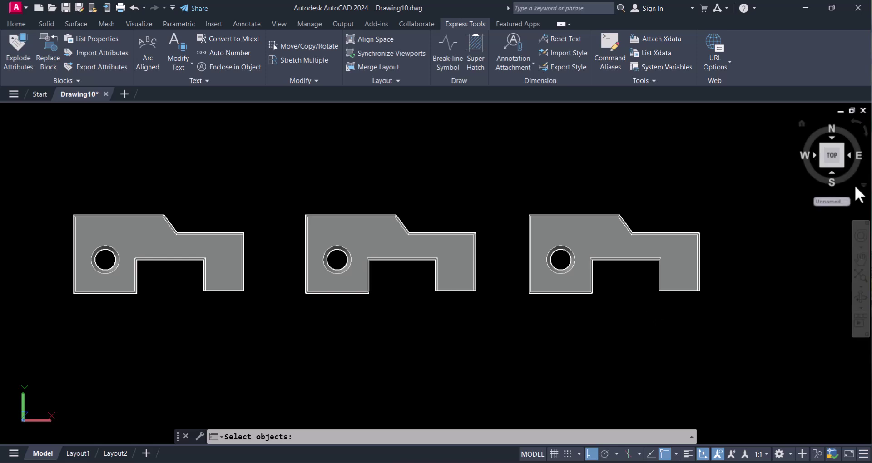
{"action": "left_click", "coordinate": [596, 242]}
{"action": "key", "text": "Return"}
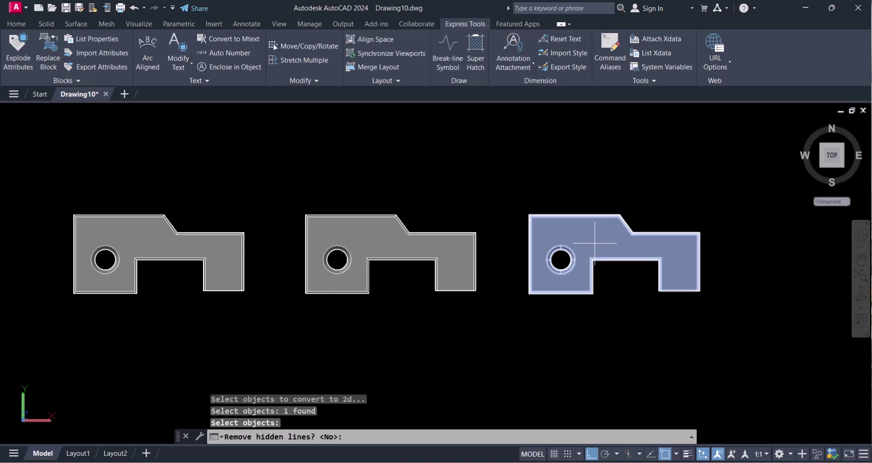
{"action": "key", "text": "Return"}
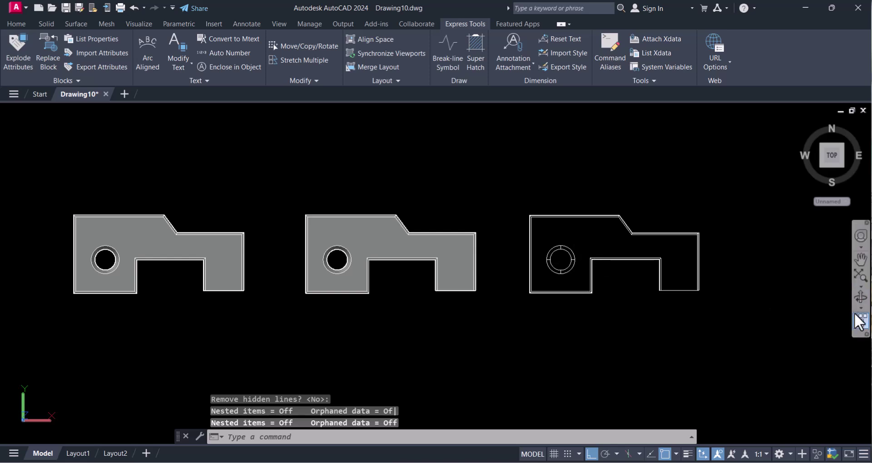
{"action": "left_click", "coordinate": [862, 301]}
Orbit the parts, then switch to the front view.
{"action": "left_click_drag", "start_coordinate": [594, 287], "coordinate": [559, 302]}
{"action": "left_click_drag", "start_coordinate": [598, 250], "coordinate": [521, 246]}
{"action": "key", "text": "Escape"}
{"action": "scroll", "coordinate": [541, 243], "scroll_direction": "down", "scroll_amount": 2}
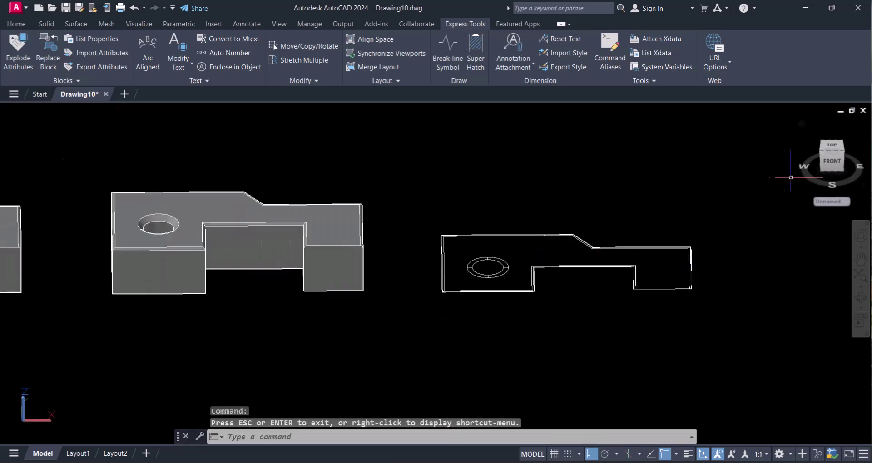
{"action": "left_click", "coordinate": [827, 163]}
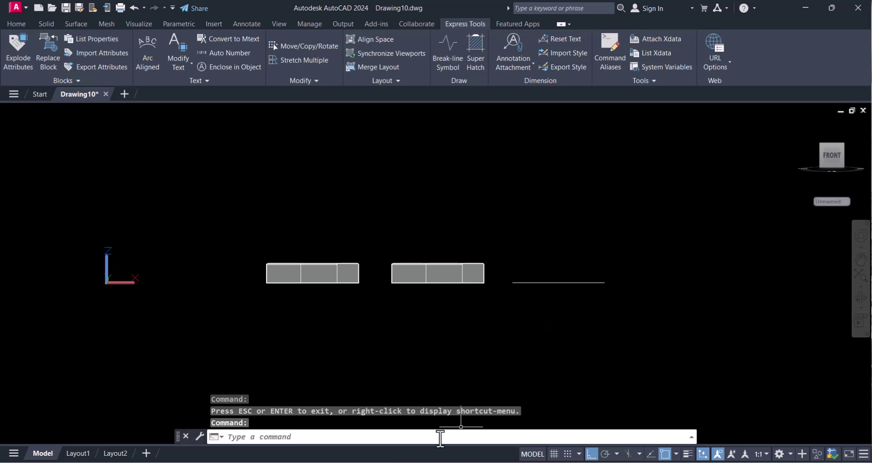
Flatten the middle bracket copy as seen from the front, keeping hidden lines.
{"action": "left_click", "coordinate": [313, 80]}
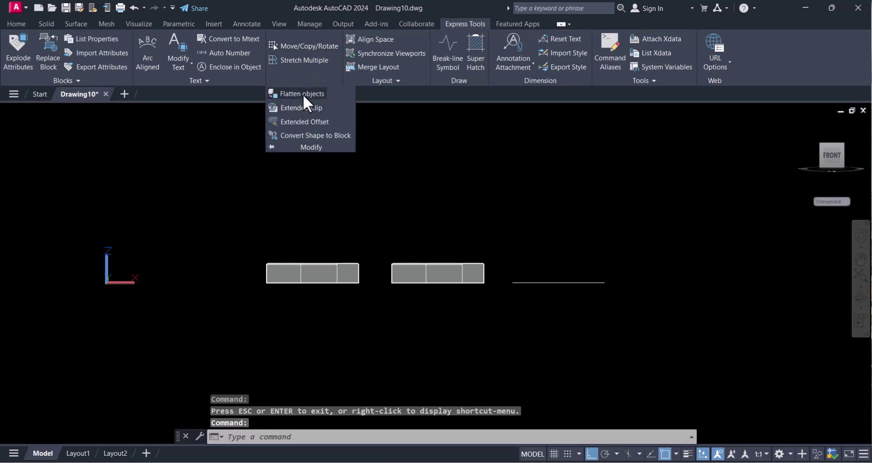
{"action": "left_click", "coordinate": [304, 94]}
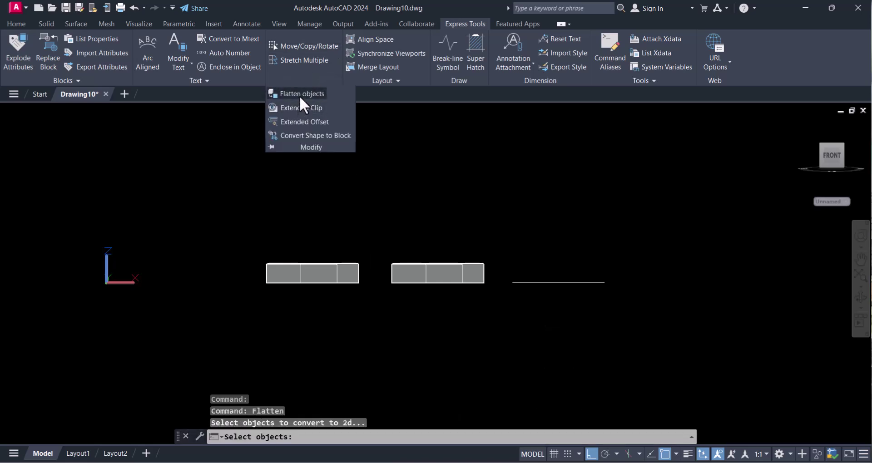
{"action": "left_click", "coordinate": [469, 278]}
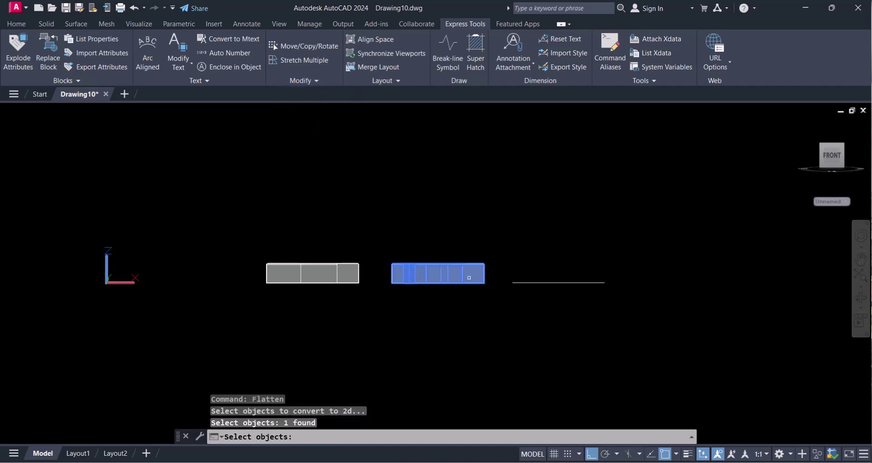
{"action": "key", "text": "Return"}
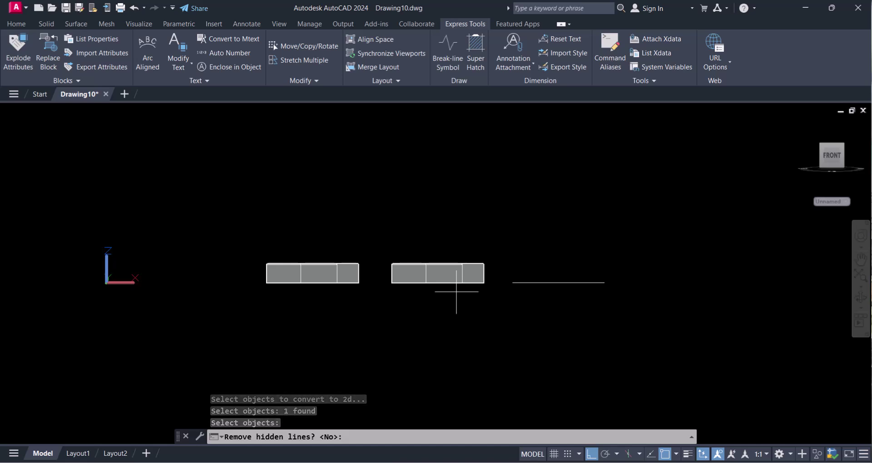
{"action": "key", "text": "Return"}
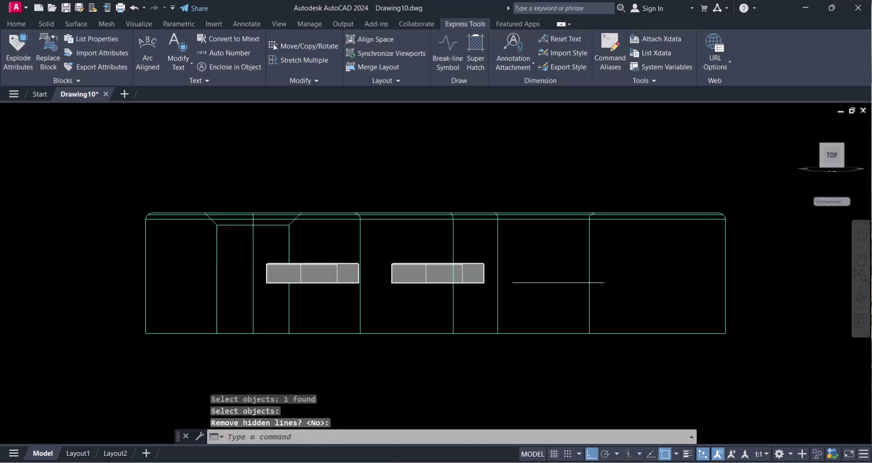
{"action": "scroll", "coordinate": [484, 288], "scroll_direction": "up", "scroll_amount": 3}
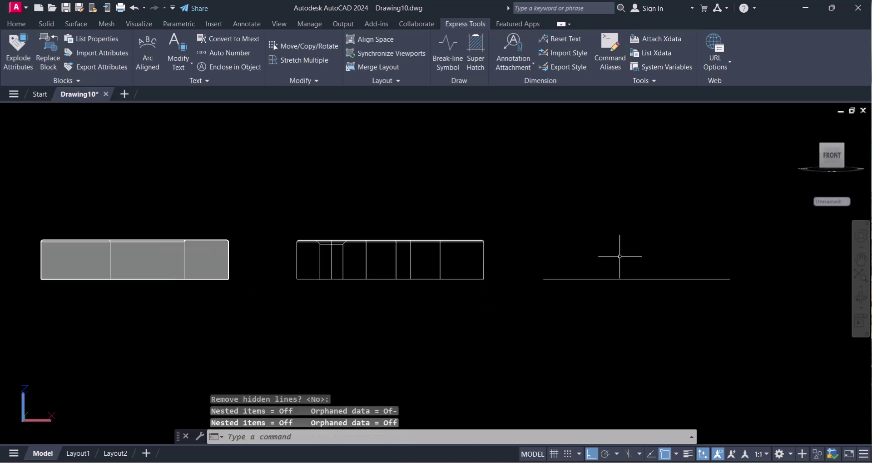
Copy the left bracket solid up and to the right with Ortho turned off.
{"action": "left_click", "coordinate": [862, 300]}
{"action": "left_click_drag", "start_coordinate": [477, 290], "coordinate": [437, 336]}
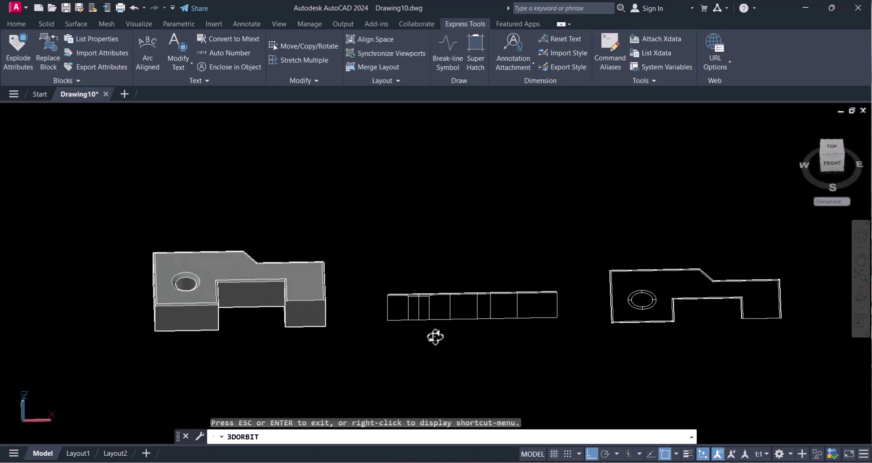
{"action": "key", "text": "Escape"}
{"action": "type", "text": "co"}
{"action": "key", "text": "Return"}
{"action": "left_click", "coordinate": [359, 361]}
{"action": "left_click", "coordinate": [151, 250]}
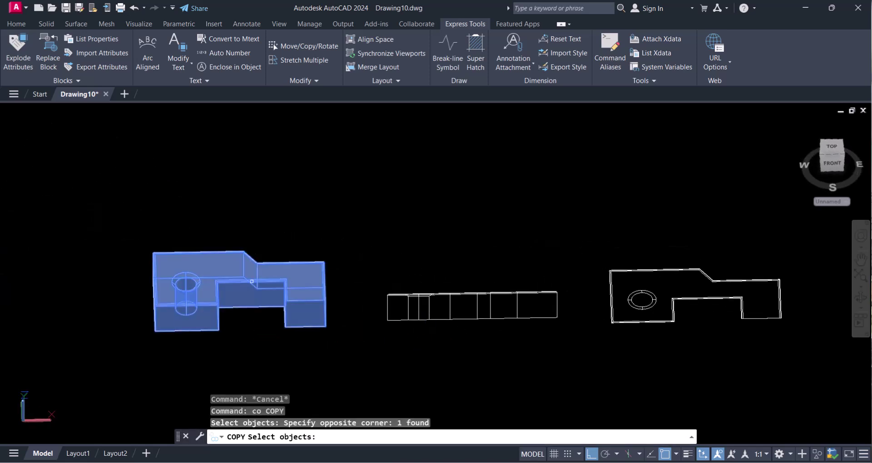
{"action": "key", "text": "Return"}
{"action": "left_click", "coordinate": [251, 317]}
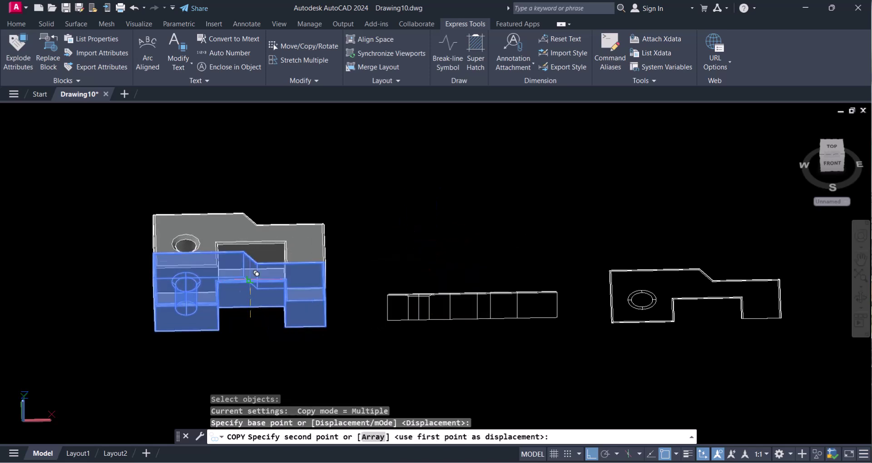
{"action": "left_click", "coordinate": [593, 455]}
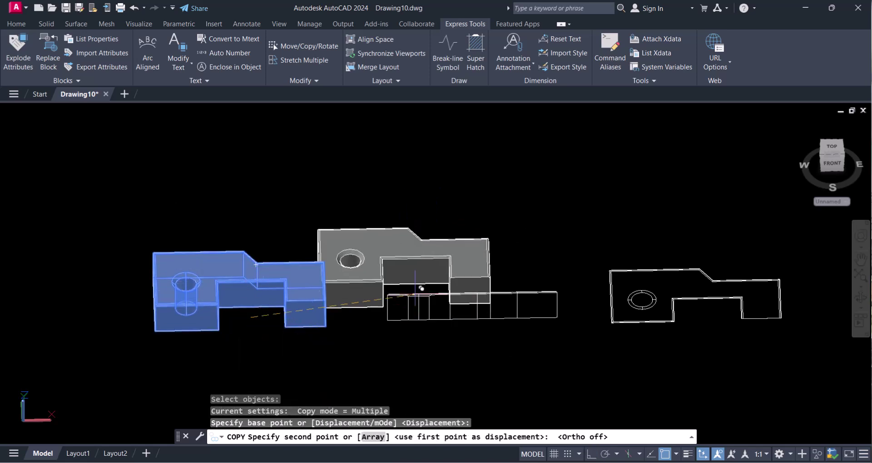
{"action": "left_click", "coordinate": [467, 235]}
{"action": "key", "text": "Escape"}
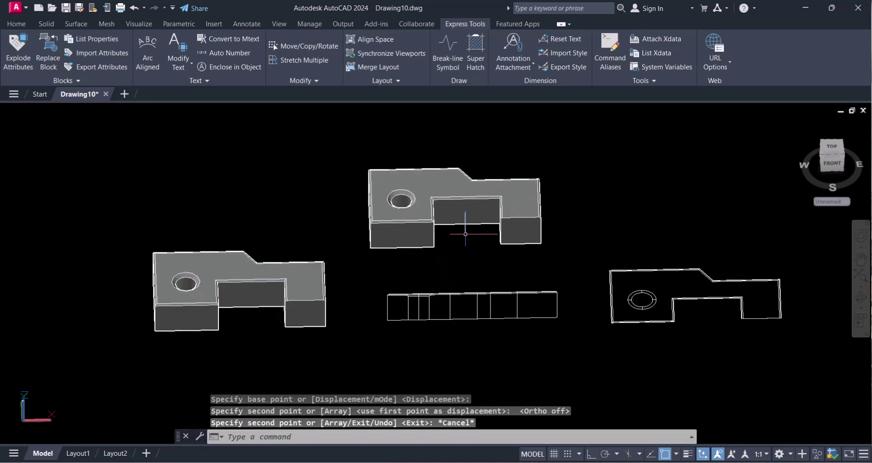
Orbit and zoom to inspect the copied solid above the others.
{"action": "left_click", "coordinate": [860, 305]}
{"action": "left_click_drag", "start_coordinate": [472, 269], "coordinate": [426, 255]}
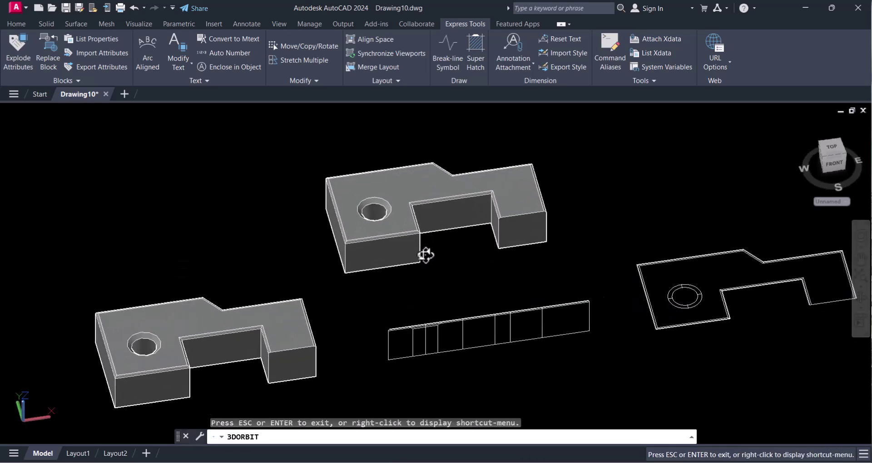
{"action": "key", "text": "Escape"}
{"action": "left_click", "coordinate": [392, 213]}
{"action": "scroll", "coordinate": [402, 202], "scroll_direction": "up", "scroll_amount": 5}
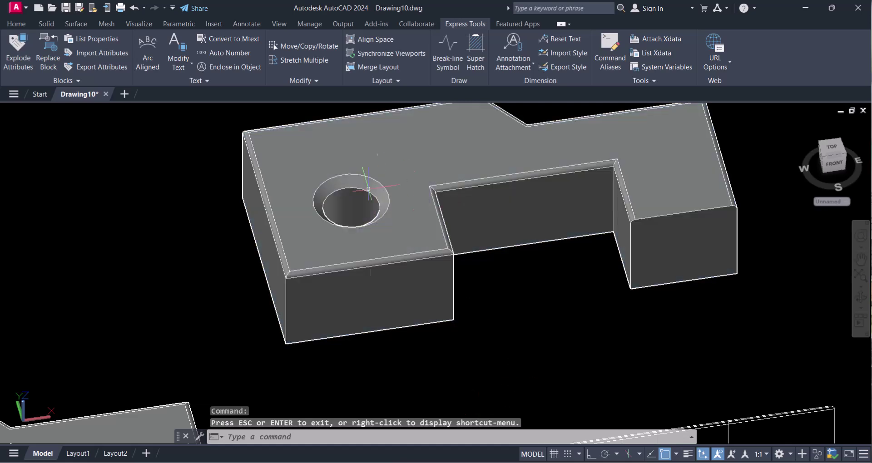
{"action": "scroll", "coordinate": [432, 257], "scroll_direction": "down", "scroll_amount": 3}
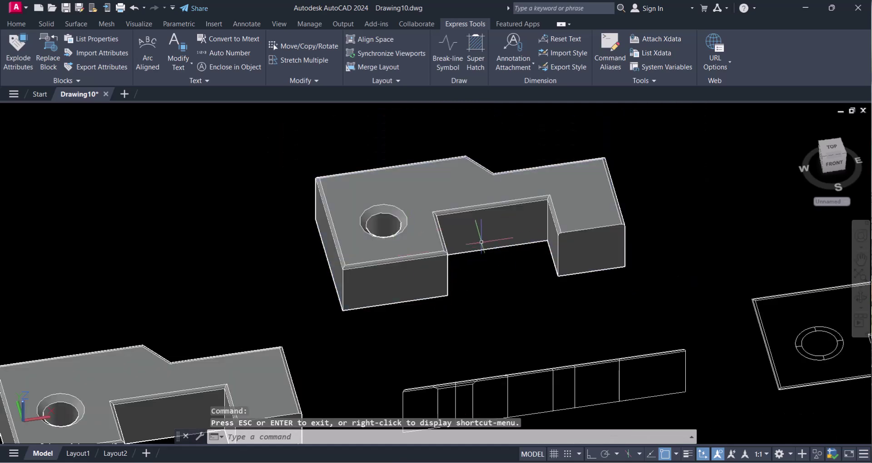
Flatten the copied bracket solid with Flatten objects, keeping hidden lines.
{"action": "left_click", "coordinate": [312, 82]}
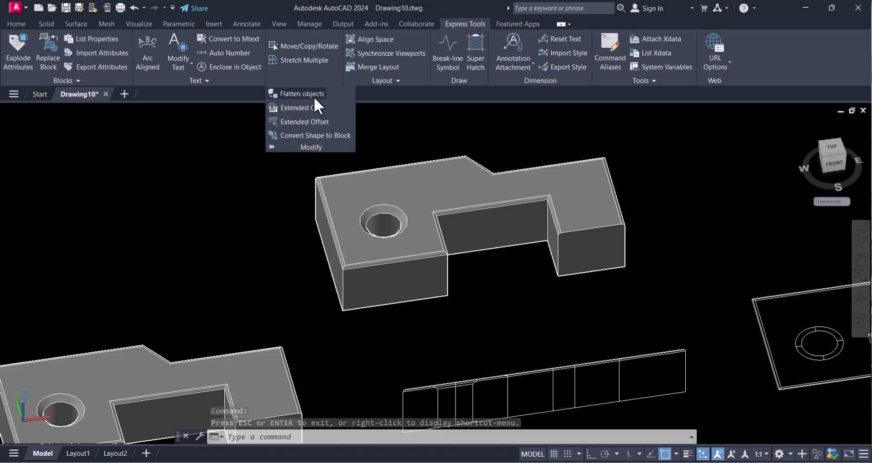
{"action": "left_click", "coordinate": [302, 93]}
{"action": "left_click", "coordinate": [302, 94]}
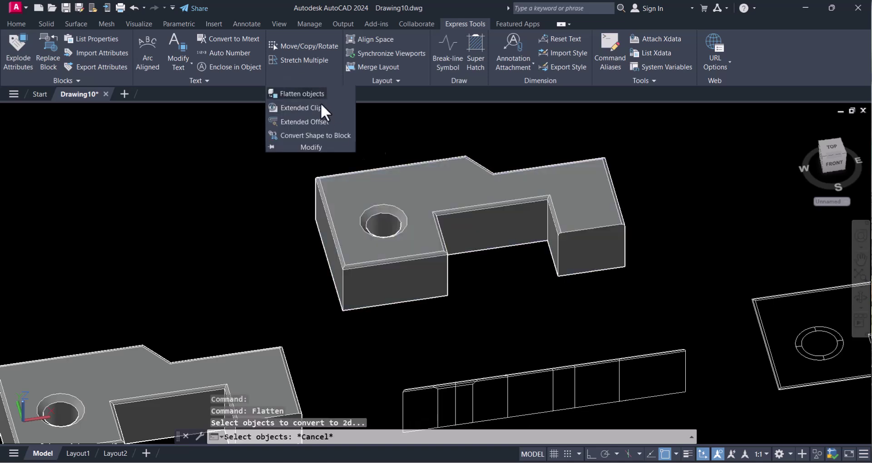
{"action": "left_click", "coordinate": [427, 237]}
{"action": "key", "text": "Return"}
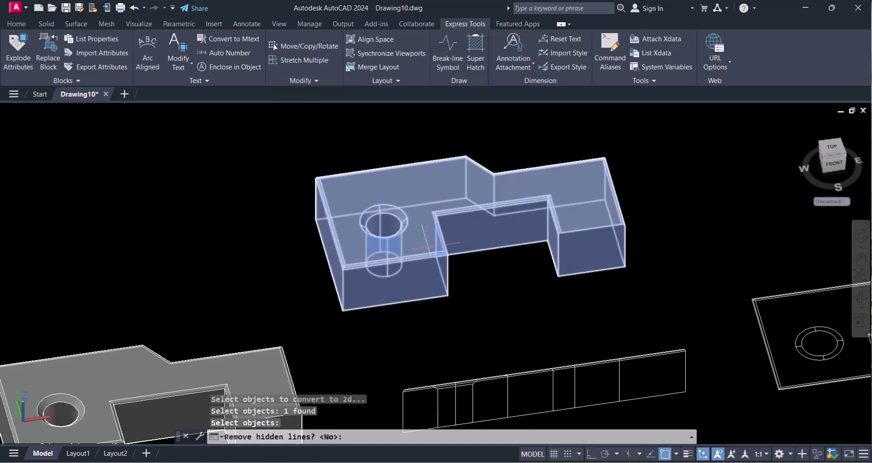
{"action": "key", "text": "Return"}
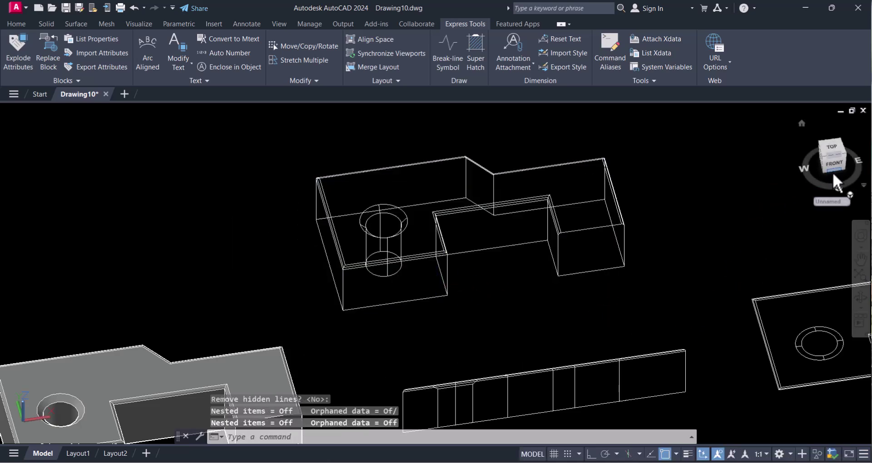
In the front view, window-select the flattened wireframe copy and delete it.
{"action": "left_click", "coordinate": [834, 164]}
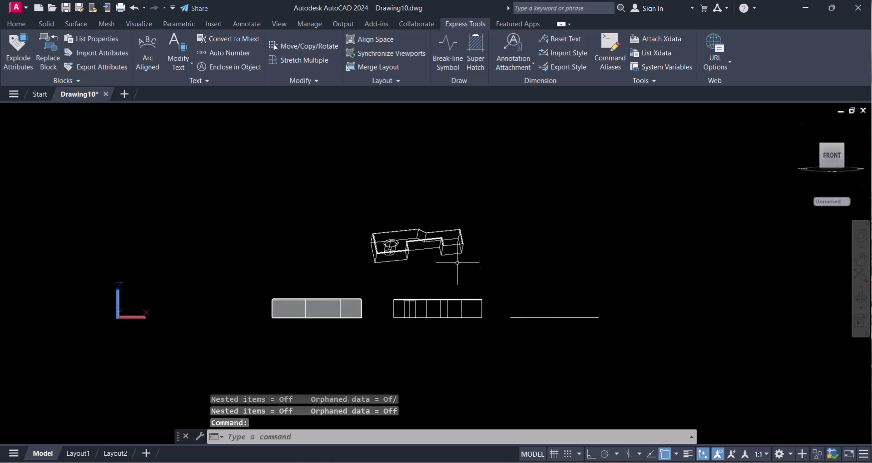
{"action": "scroll", "coordinate": [428, 248], "scroll_direction": "up", "scroll_amount": 3}
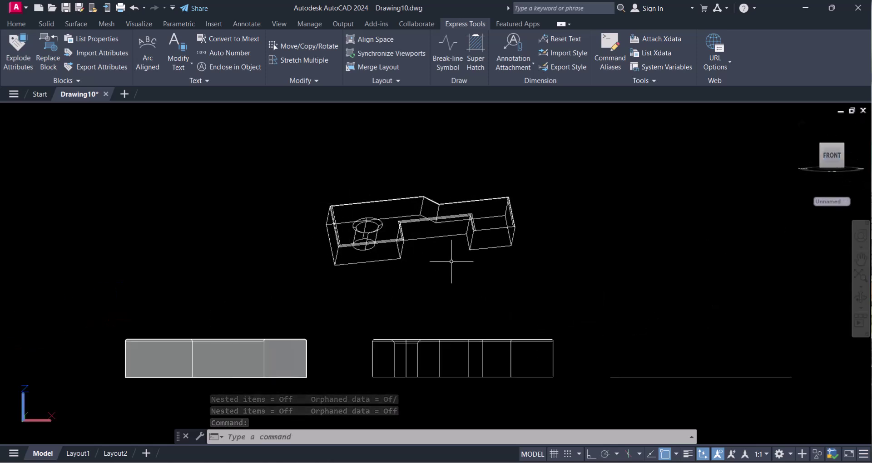
{"action": "key", "text": "Escape"}
{"action": "key", "text": "Escape"}
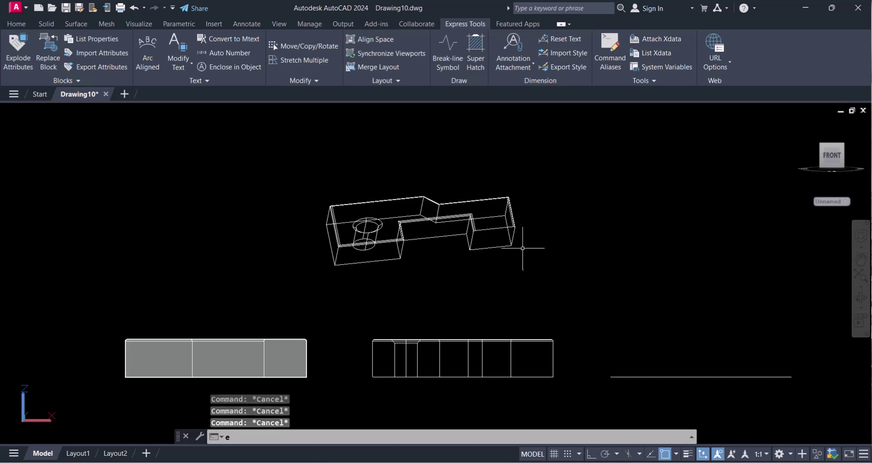
{"action": "key", "text": "Return"}
{"action": "left_click", "coordinate": [543, 268]}
{"action": "left_click", "coordinate": [455, 202]}
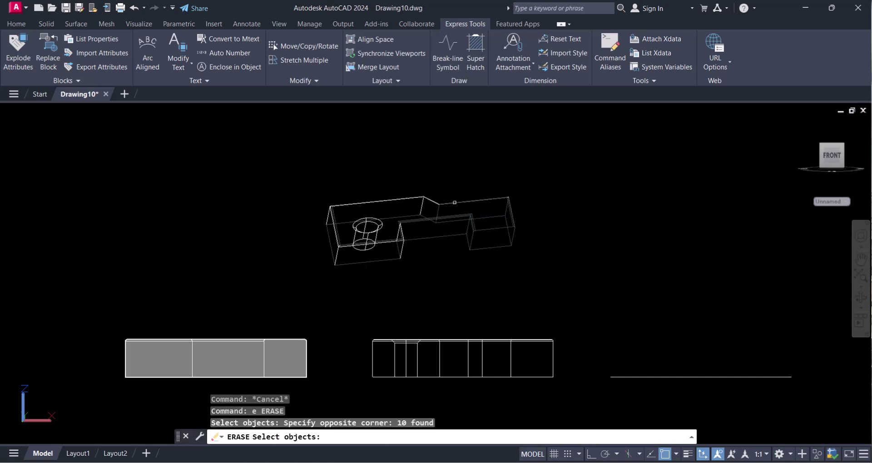
{"action": "left_click", "coordinate": [457, 207]}
{"action": "left_click", "coordinate": [506, 273]}
{"action": "key", "text": "Delete"}
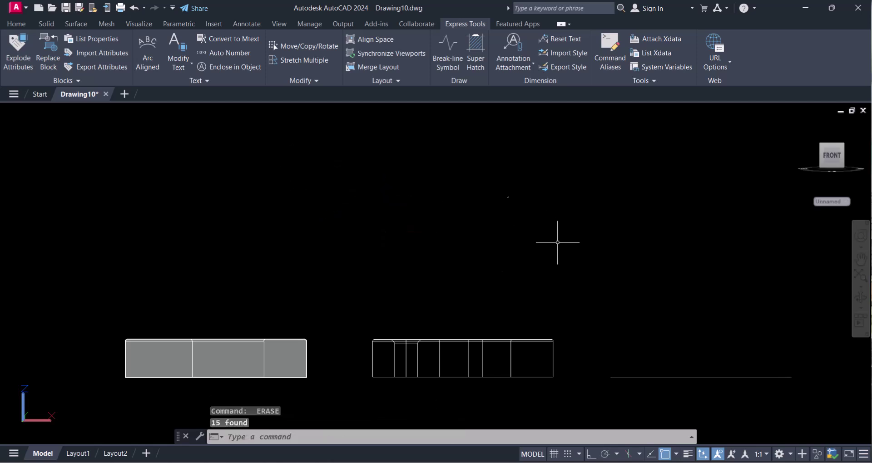
{"action": "key", "text": "Escape"}
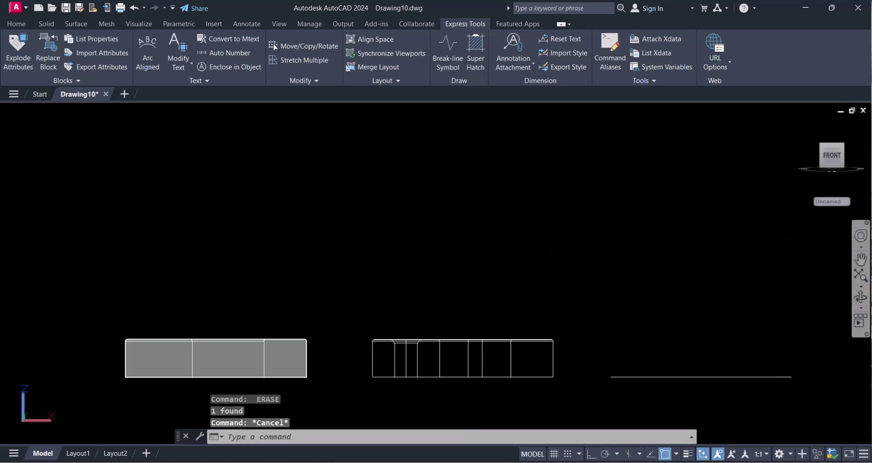
Orbit the front view back into an isometric 3D view.
{"action": "left_click", "coordinate": [862, 294]}
{"action": "left_click_drag", "start_coordinate": [816, 306], "coordinate": [422, 264]}
{"action": "key", "text": "Escape"}
{"action": "key", "text": "Escape"}
{"action": "key", "text": "Escape"}
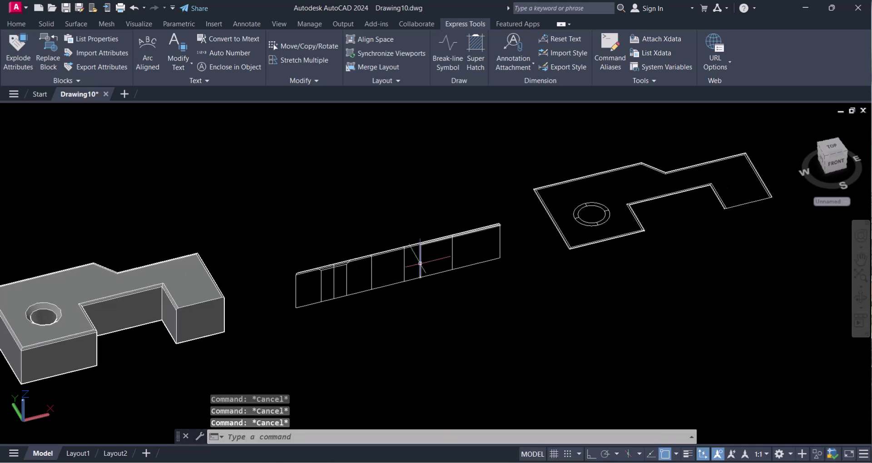
Rotate the front-view outline with 3R so it lies flat beside the top view.
{"action": "type", "text": "3R"}
{"action": "key", "text": "Return"}
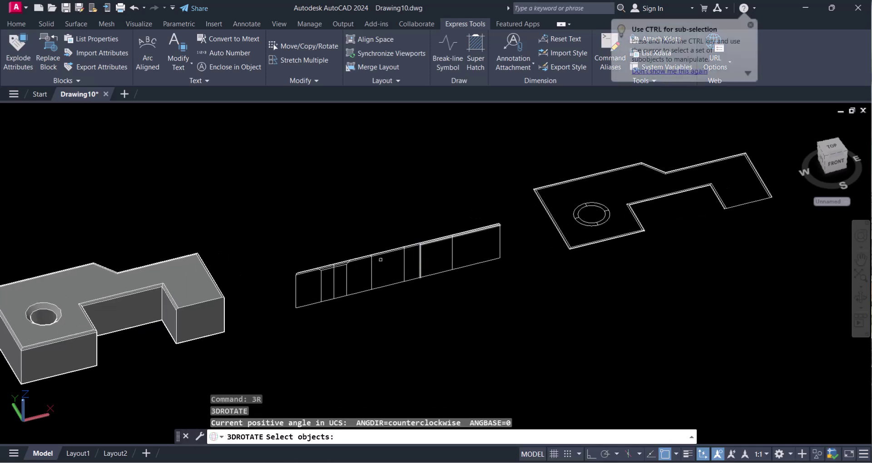
{"action": "left_click", "coordinate": [257, 223]}
{"action": "left_click", "coordinate": [491, 349]}
{"action": "left_click", "coordinate": [262, 194]}
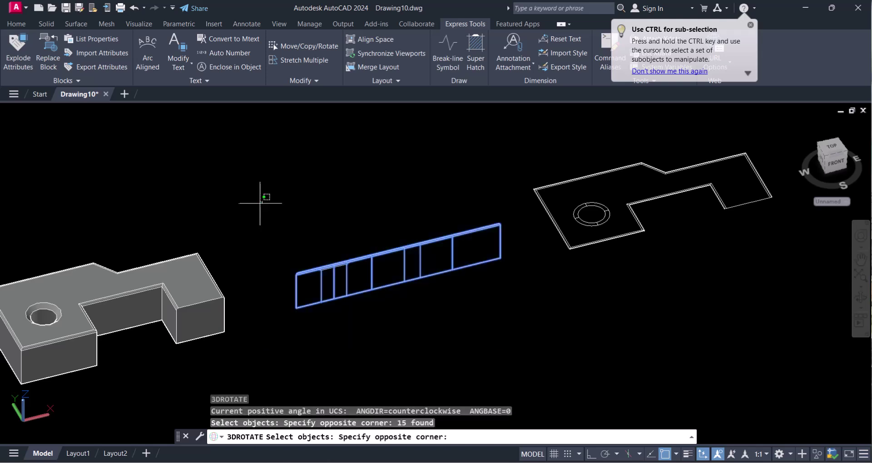
{"action": "left_click", "coordinate": [522, 350]}
{"action": "key", "text": "Return"}
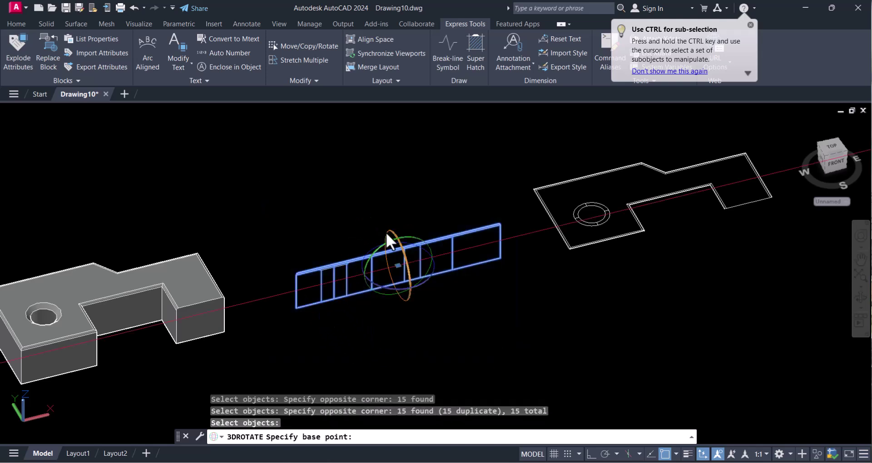
{"action": "left_click", "coordinate": [391, 233]}
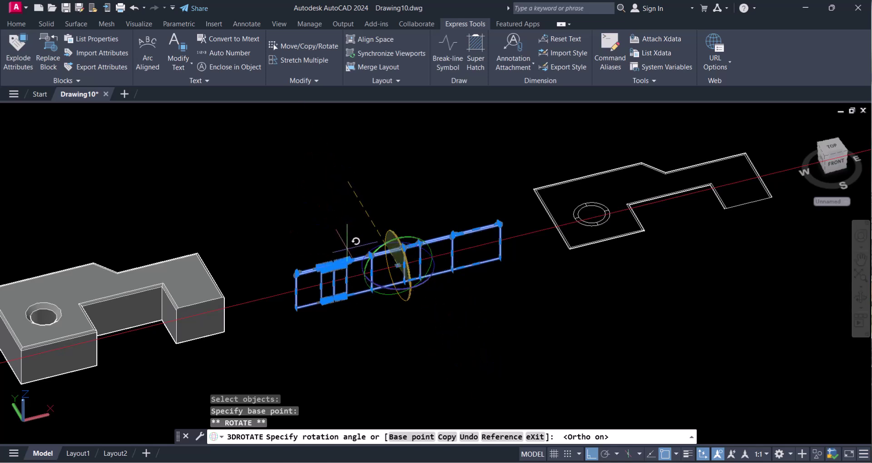
{"action": "left_click", "coordinate": [414, 316]}
{"action": "key", "text": "Escape"}
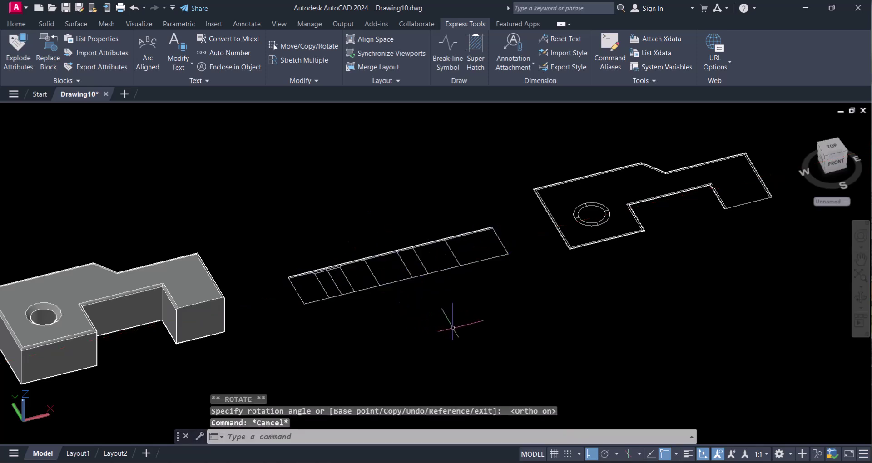
Switch to the top plan view and start a line at the outline's corner, then cancel it.
{"action": "key", "text": "Escape"}
{"action": "middle_click_drag", "start_coordinate": [512, 303], "coordinate": [442, 308]}
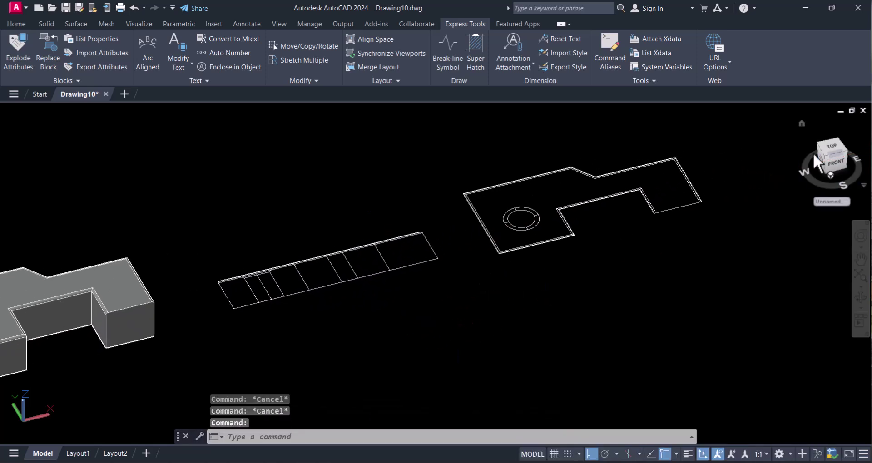
{"action": "left_click", "coordinate": [837, 151]}
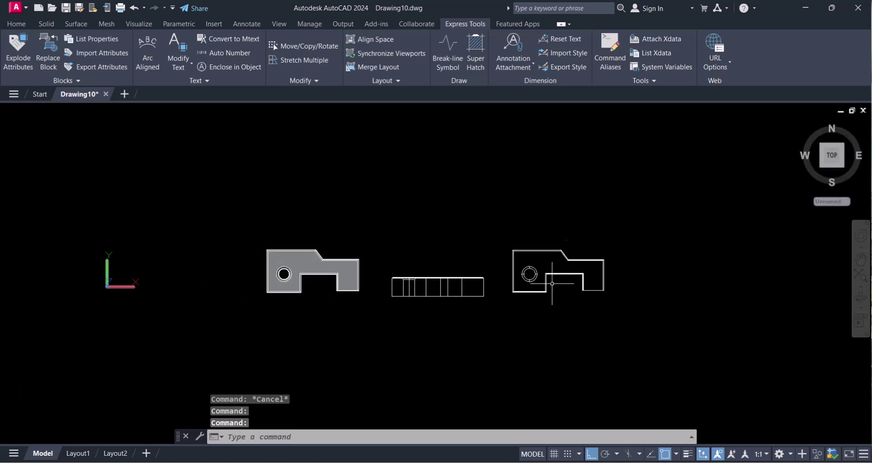
{"action": "scroll", "coordinate": [609, 327], "scroll_direction": "up", "scroll_amount": 5}
{"action": "type", "text": "l"}
{"action": "key", "text": "Return"}
{"action": "scroll", "coordinate": [646, 287], "scroll_direction": "up", "scroll_amount": 2}
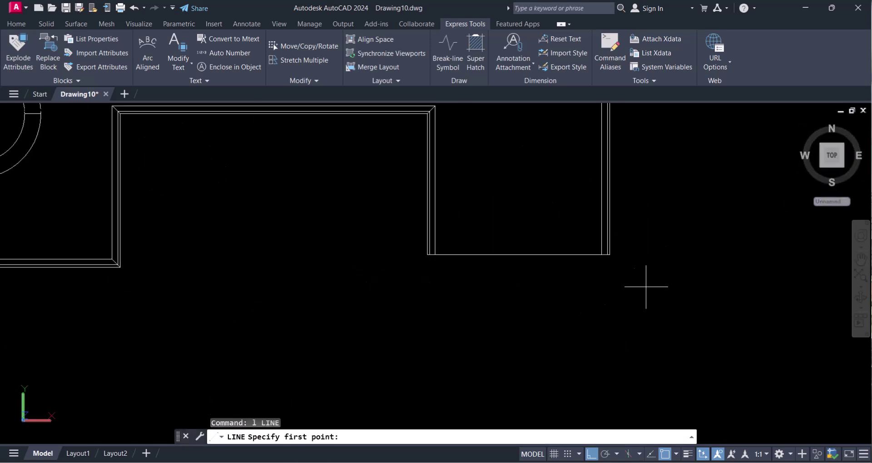
{"action": "left_click", "coordinate": [616, 255]}
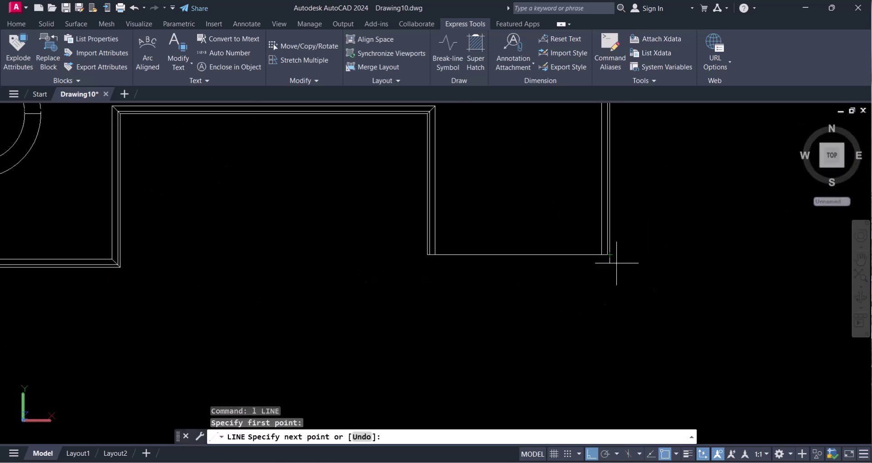
{"action": "scroll", "coordinate": [611, 318], "scroll_direction": "down", "scroll_amount": 3}
{"action": "scroll", "coordinate": [557, 313], "scroll_direction": "up", "scroll_amount": 5}
{"action": "scroll", "coordinate": [555, 309], "scroll_direction": "down", "scroll_amount": 5}
{"action": "key", "text": "Escape"}
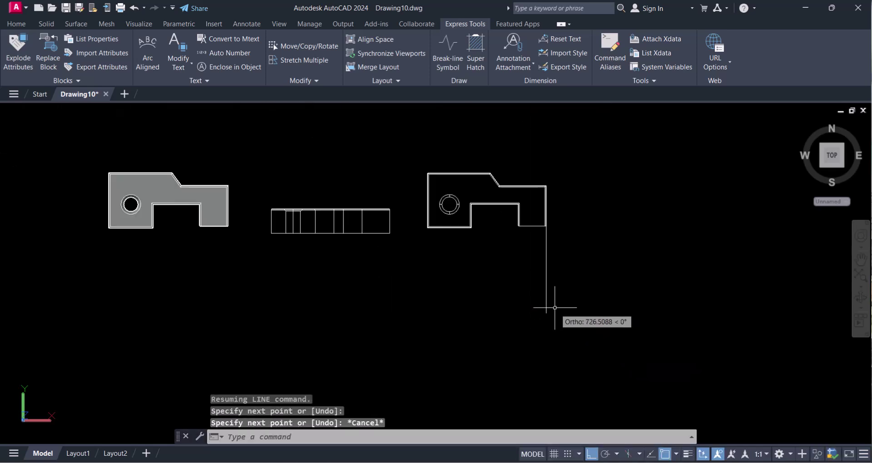
{"action": "key", "text": "Escape"}
{"action": "key", "text": "Escape"}
{"action": "scroll", "coordinate": [370, 263], "scroll_direction": "up", "scroll_amount": 1}
Move the 15 front-view objects below the right-hand top view.
{"action": "type", "text": "m"}
{"action": "key", "text": "Return"}
{"action": "left_click", "coordinate": [418, 261]}
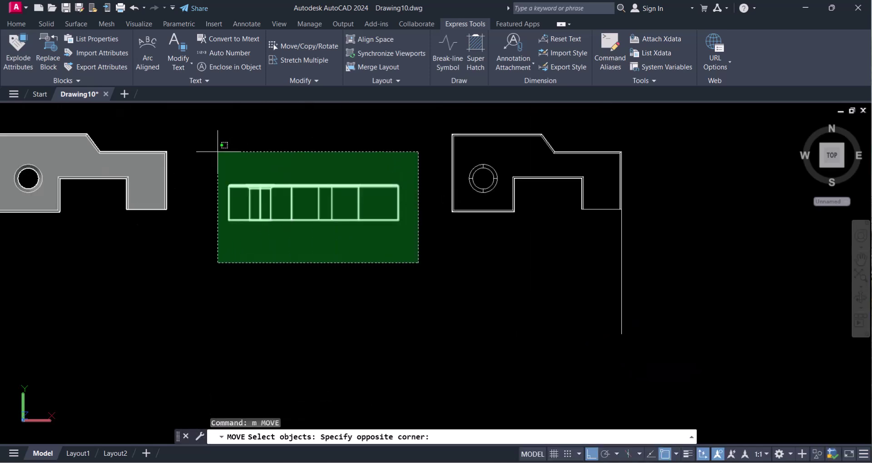
{"action": "left_click", "coordinate": [221, 146]}
{"action": "key", "text": "Return"}
{"action": "scroll", "coordinate": [409, 222], "scroll_direction": "up", "scroll_amount": 3}
{"action": "left_click", "coordinate": [389, 198]}
{"action": "scroll", "coordinate": [395, 205], "scroll_direction": "down", "scroll_amount": 4}
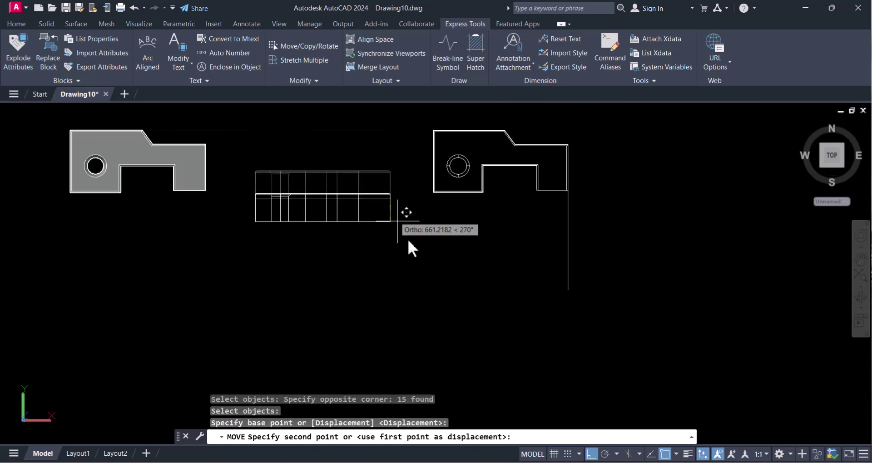
{"action": "left_click", "coordinate": [559, 293]}
{"action": "key", "text": "Escape"}
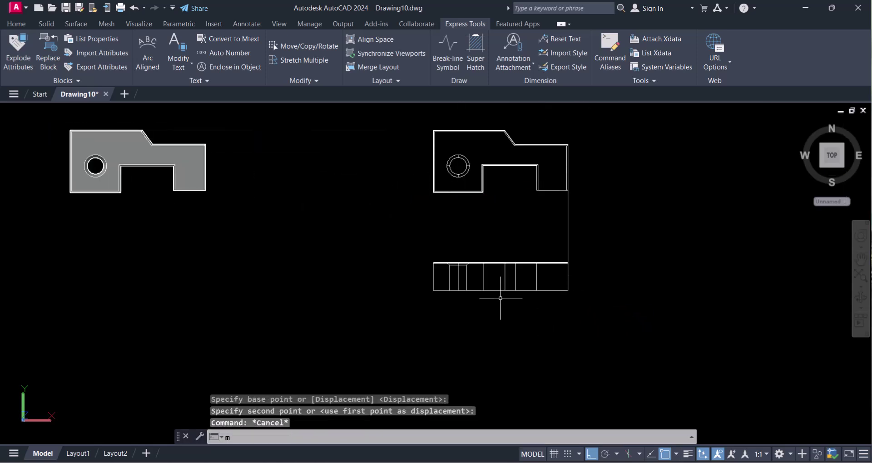
Move the front view again so it aligns directly under the top view.
{"action": "key", "text": "Return"}
{"action": "left_click", "coordinate": [413, 249]}
{"action": "left_click", "coordinate": [628, 331]}
{"action": "key", "text": "Return"}
{"action": "left_click", "coordinate": [638, 356]}
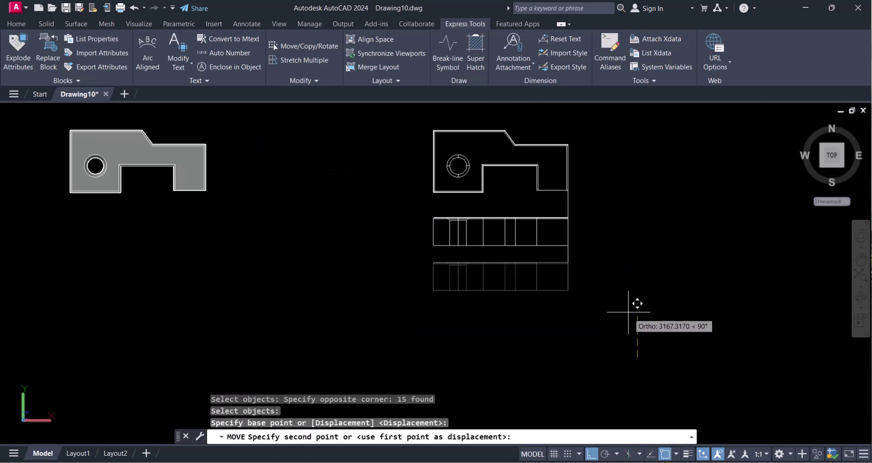
{"action": "left_click", "coordinate": [629, 312]}
{"action": "key", "text": "Escape"}
{"action": "scroll", "coordinate": [578, 266], "scroll_direction": "up", "scroll_amount": 3}
{"action": "key", "text": "Escape"}
Erase the stray vertical projection line with E.
{"action": "type", "text": "e"}
{"action": "key", "text": "Return"}
{"action": "left_click", "coordinate": [571, 288]}
{"action": "left_click", "coordinate": [524, 268]}
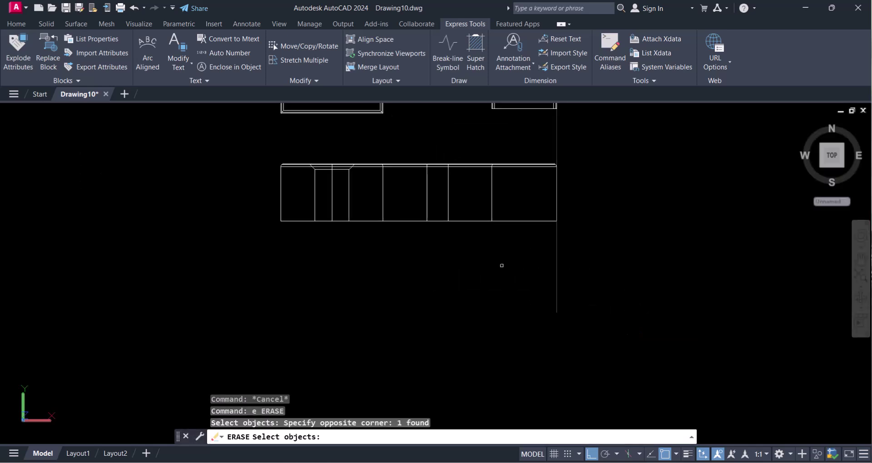
{"action": "key", "text": "Return"}
{"action": "scroll", "coordinate": [499, 284], "scroll_direction": "down", "scroll_amount": 2}
{"action": "scroll", "coordinate": [451, 258], "scroll_direction": "up", "scroll_amount": 1}
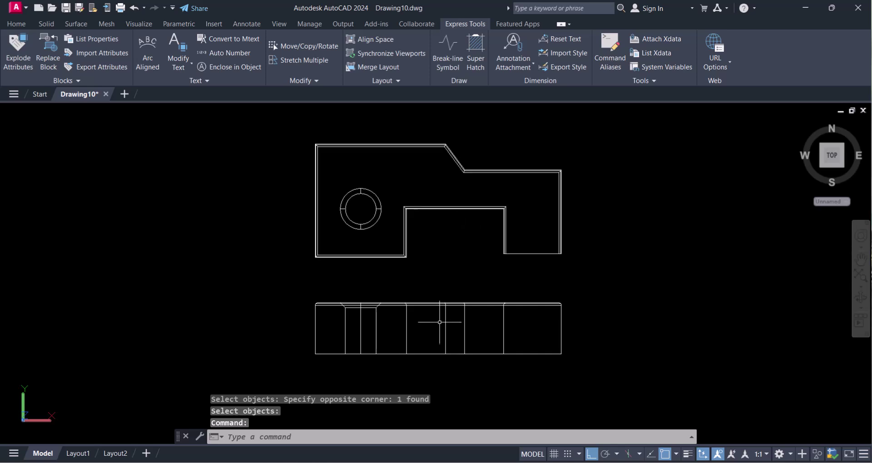
{"action": "scroll", "coordinate": [411, 313], "scroll_direction": "up", "scroll_amount": 3}
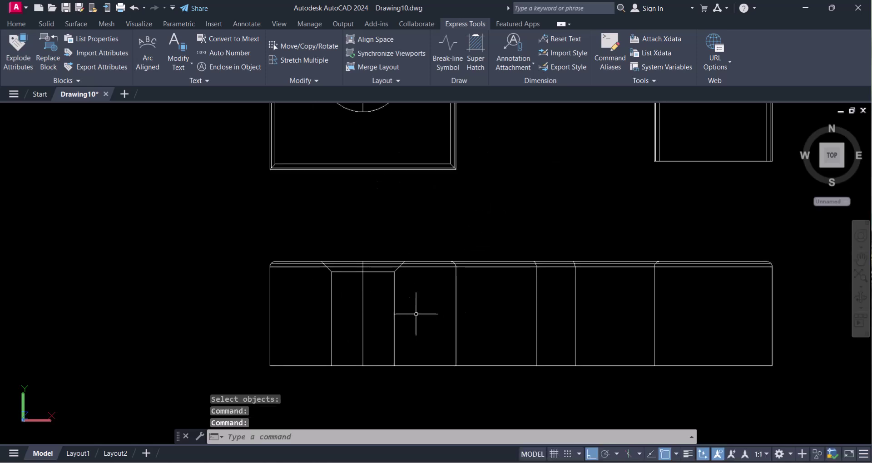
{"action": "key", "text": "Escape"}
{"action": "left_click", "coordinate": [407, 315]}
{"action": "key", "text": "Escape"}
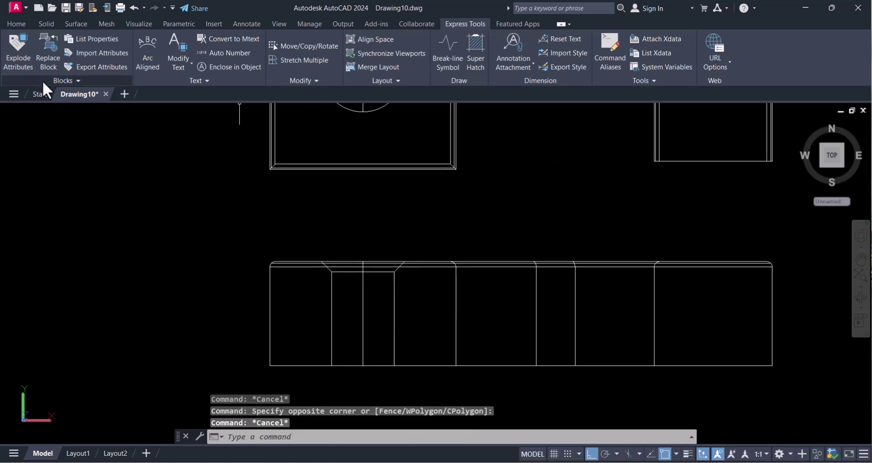
{"action": "key", "text": "Escape"}
Switch the workspace to Drafting & Annotation and dismiss the Activity Insights palette.
{"action": "left_click", "coordinate": [793, 456]}
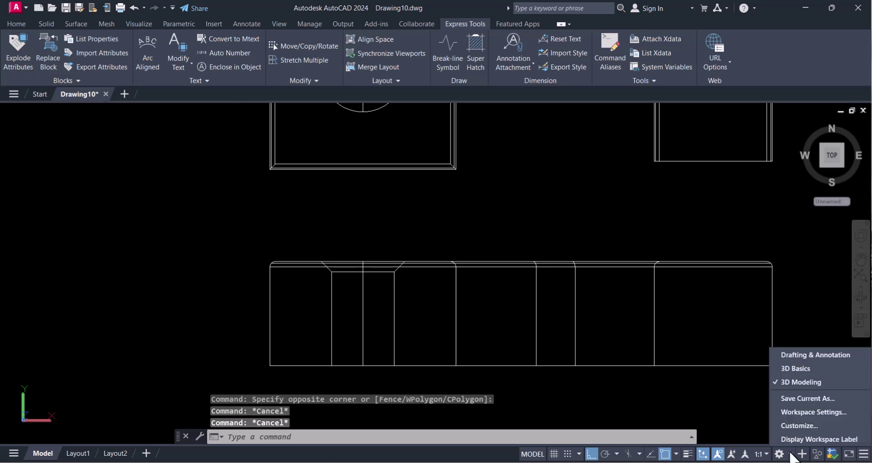
{"action": "left_click", "coordinate": [813, 353]}
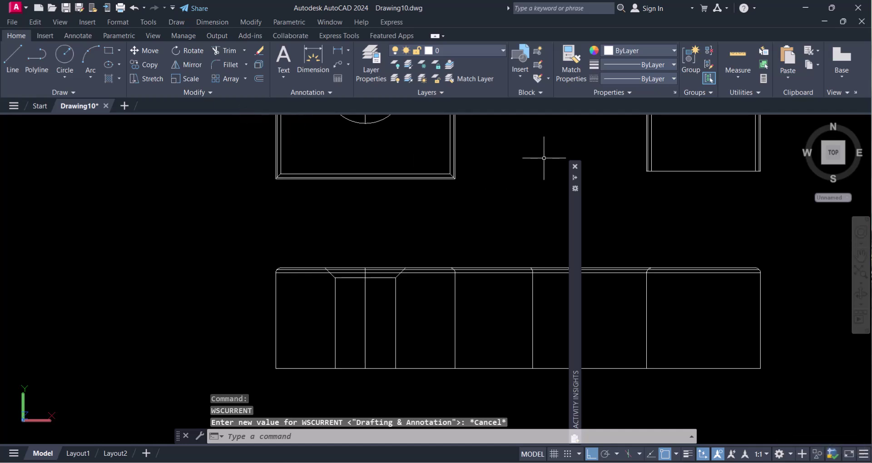
{"action": "left_click", "coordinate": [575, 167]}
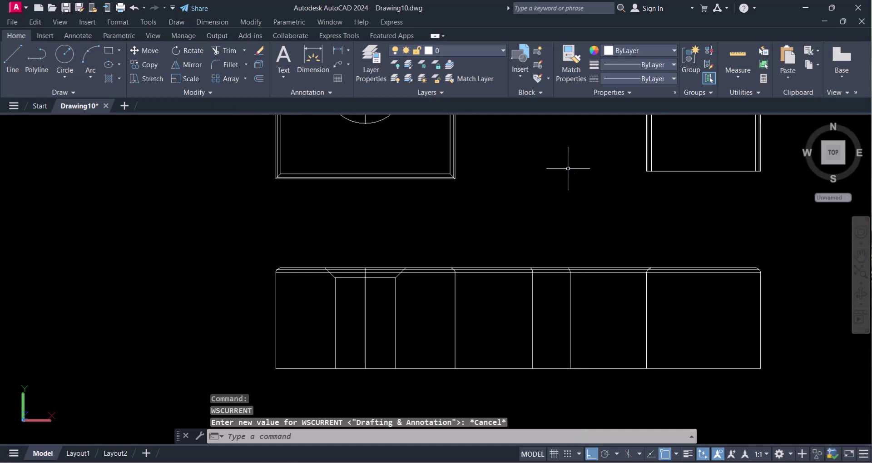
Check the Properties lineweight list and open the linetype dropdown.
{"action": "key", "text": "Escape"}
{"action": "left_click", "coordinate": [672, 64]}
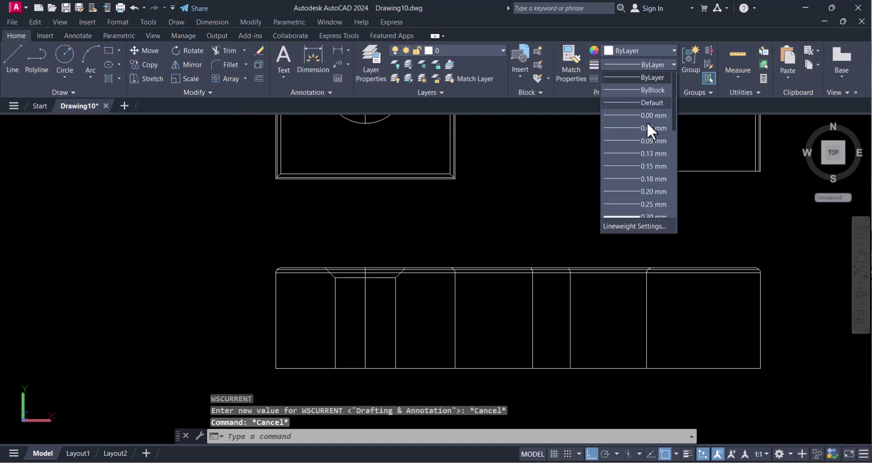
{"action": "left_click", "coordinate": [673, 78]}
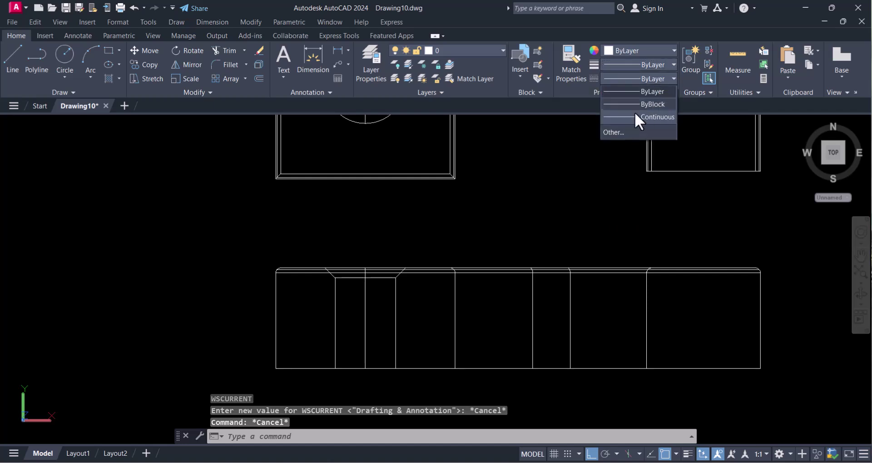
Load CENTER and HIDDEN from acadiso.lin through the Linetype Manager's Load dialog.
{"action": "left_click", "coordinate": [615, 133]}
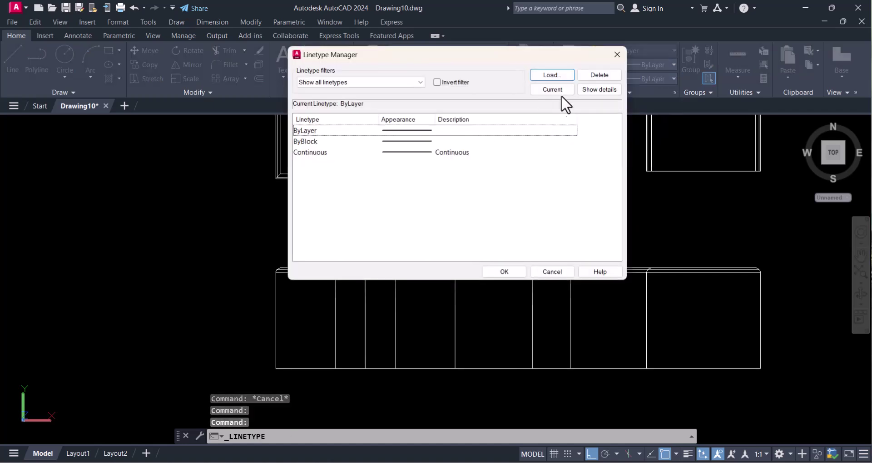
{"action": "left_click", "coordinate": [555, 76]}
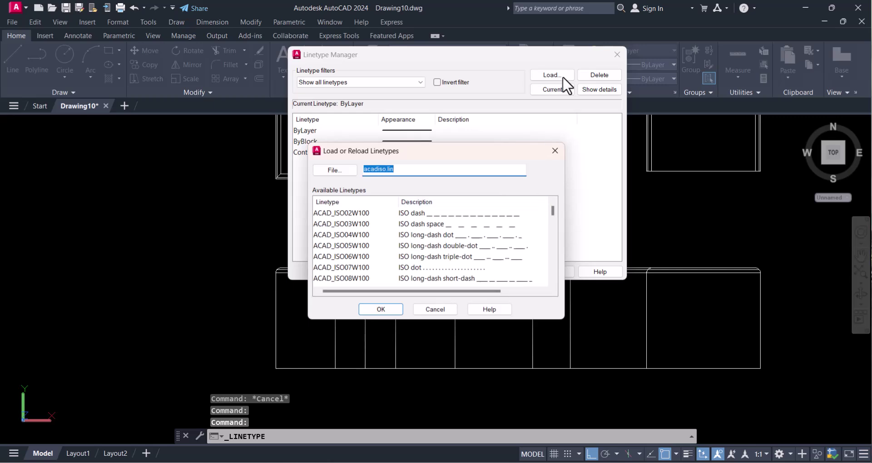
{"action": "left_click_drag", "start_coordinate": [553, 212], "coordinate": [551, 240]}
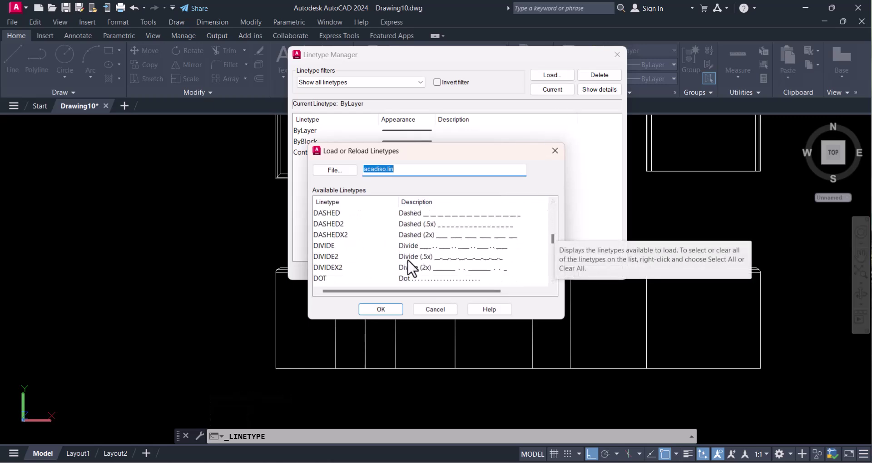
{"action": "scroll", "coordinate": [413, 266], "scroll_direction": "up", "scroll_amount": 1}
{"action": "scroll", "coordinate": [418, 256], "scroll_direction": "up", "scroll_amount": 2}
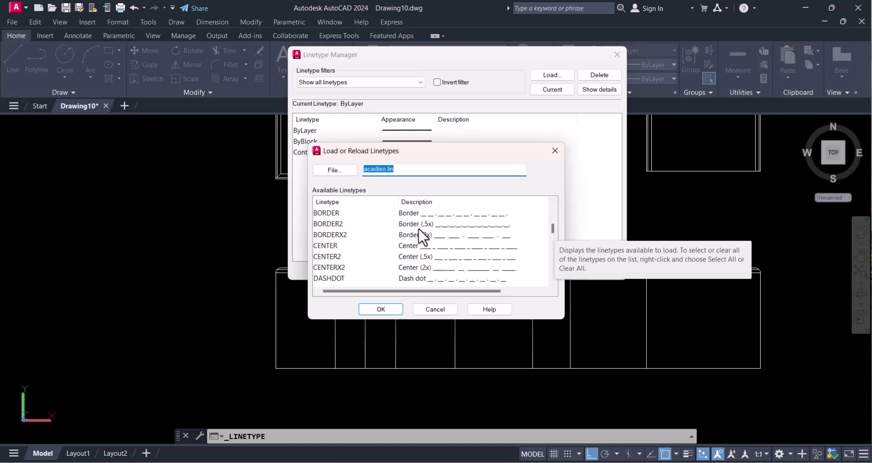
{"action": "left_click", "coordinate": [419, 247]}
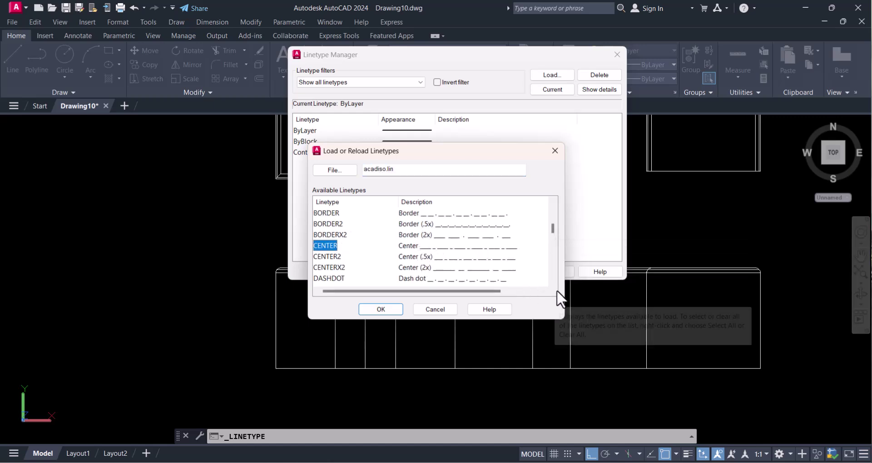
{"action": "scroll", "coordinate": [500, 268], "scroll_direction": "down", "scroll_amount": 4}
{"action": "scroll", "coordinate": [496, 268], "scroll_direction": "down", "scroll_amount": 2}
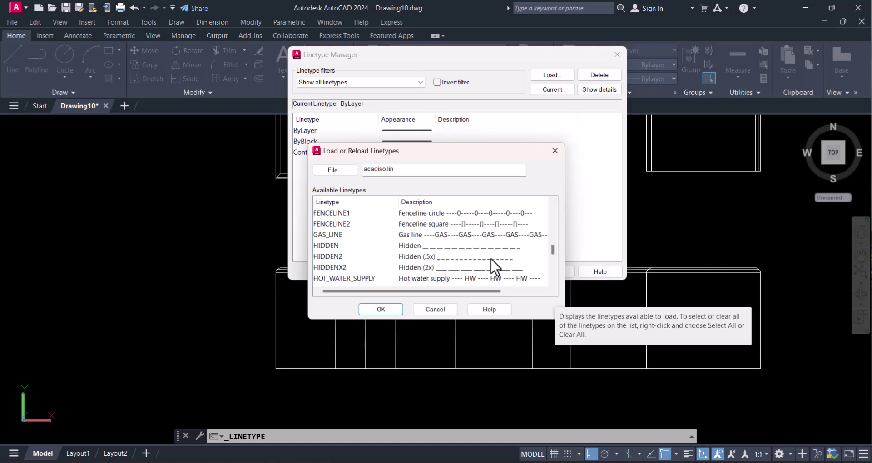
{"action": "left_click", "coordinate": [381, 309]}
Select the front view's vertical line and set its linetype to HIDDEN in Properties.
{"action": "left_click", "coordinate": [510, 274]}
{"action": "left_click", "coordinate": [351, 294]}
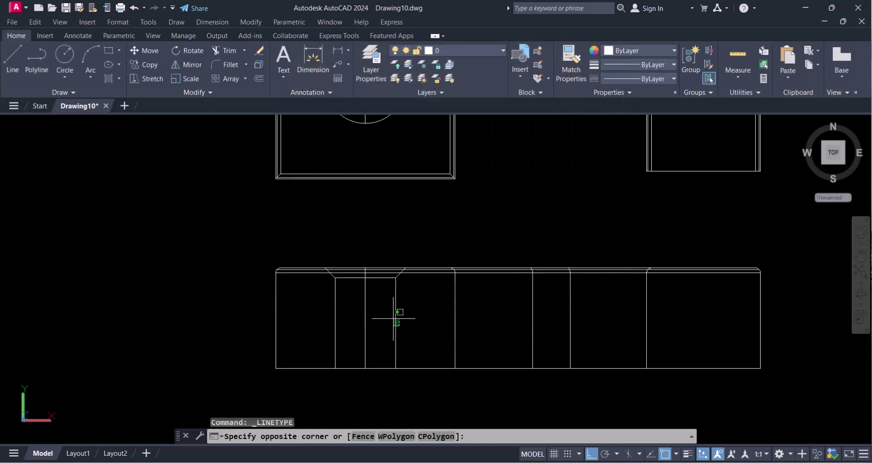
{"action": "left_click", "coordinate": [399, 312]}
{"action": "type", "text": "ch"}
{"action": "key", "text": "Return"}
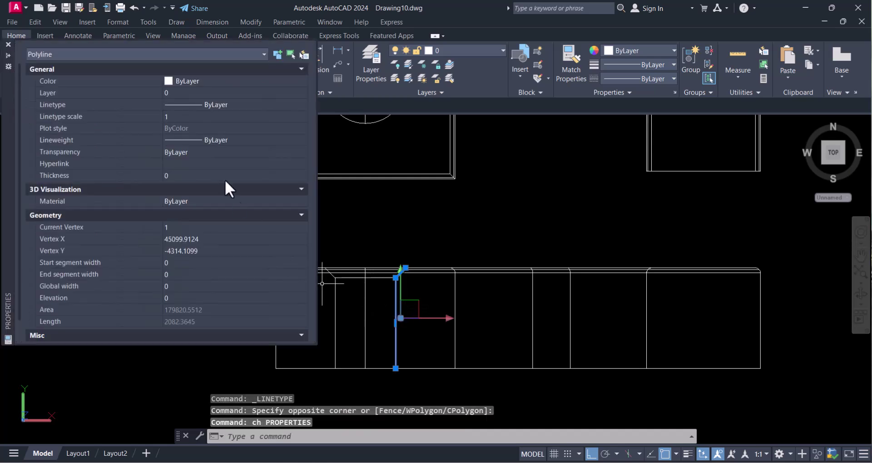
{"action": "left_click", "coordinate": [235, 101]}
{"action": "left_click", "coordinate": [238, 100]}
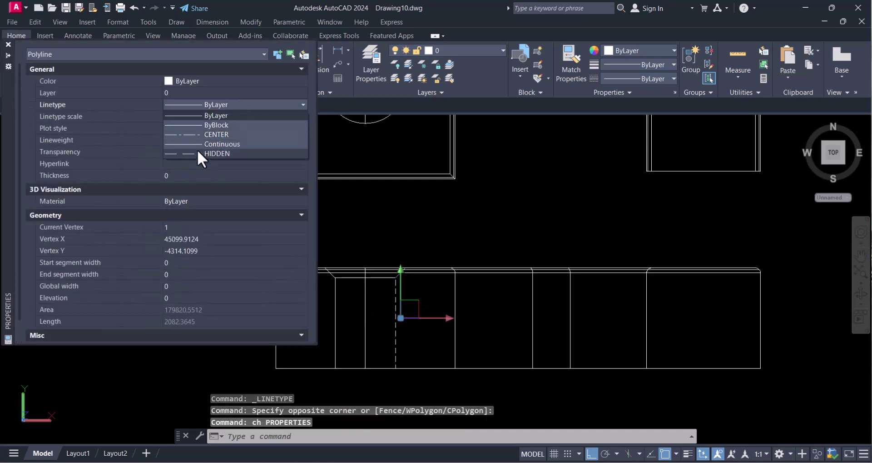
{"action": "left_click", "coordinate": [198, 152]}
Set the line's linetype scale to 50, then close Properties and clear the selection.
{"action": "left_click", "coordinate": [180, 118]}
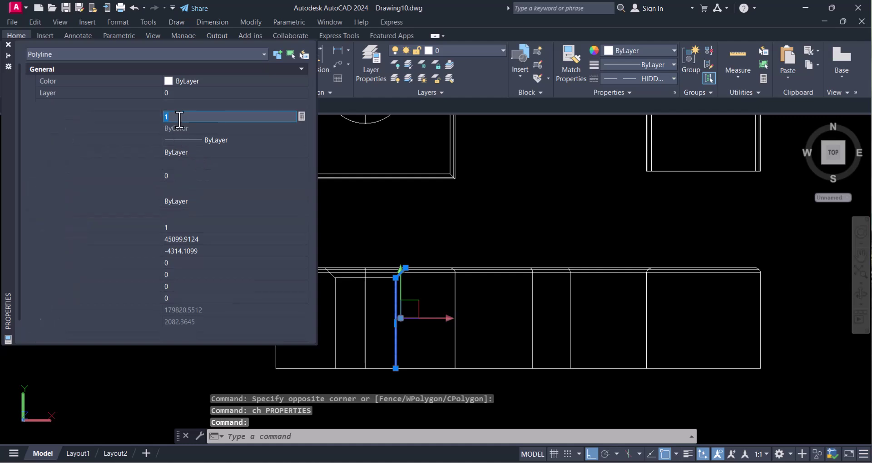
{"action": "type", "text": "100"}
{"action": "key", "text": "Return"}
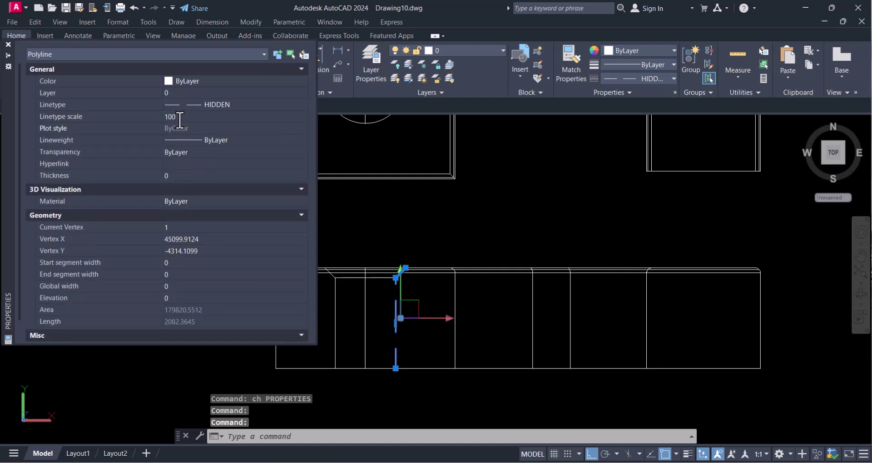
{"action": "left_click", "coordinate": [179, 117]}
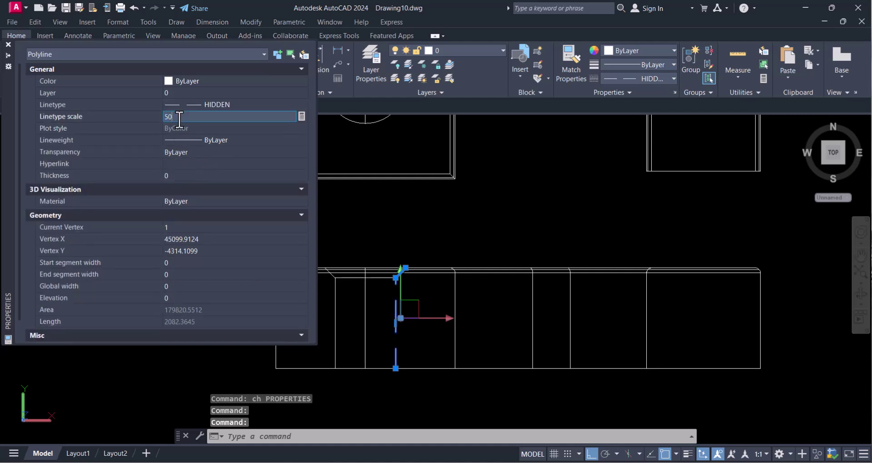
{"action": "key", "text": "Return"}
{"action": "left_click", "coordinate": [7, 45]}
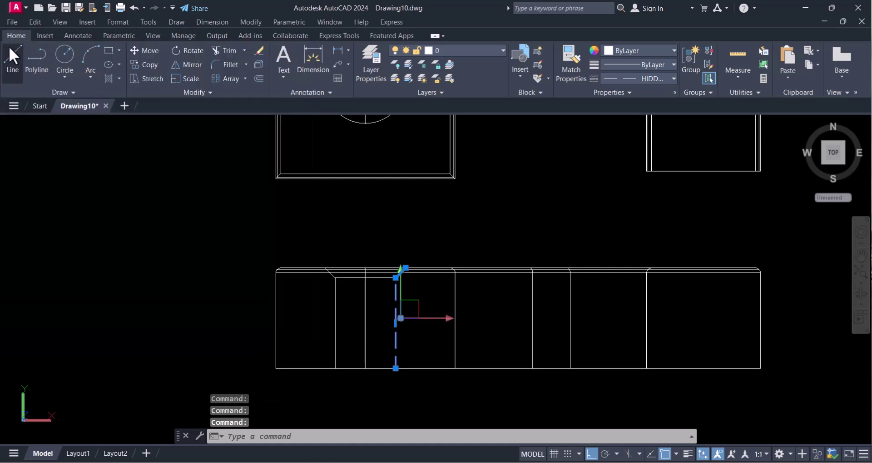
{"action": "key", "text": "Escape"}
{"action": "key", "text": "Escape"}
Match Properties from the dashed line onto the left and right front-view edge lines.
{"action": "left_click", "coordinate": [571, 59]}
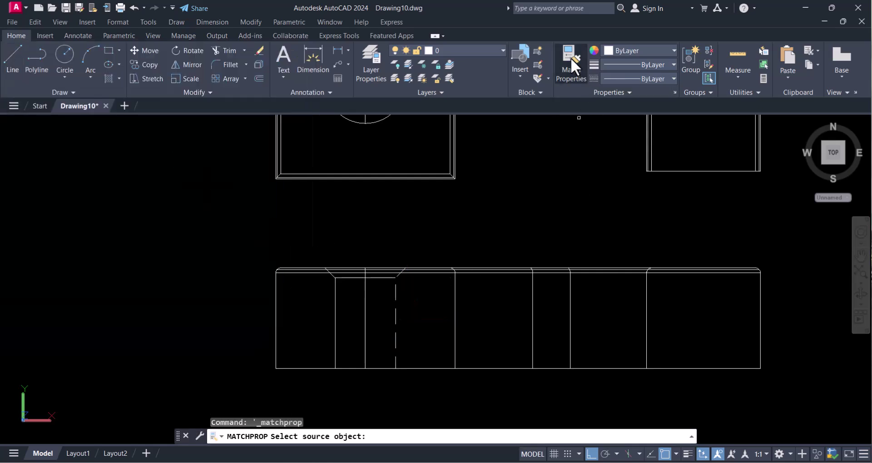
{"action": "scroll", "coordinate": [409, 312], "scroll_direction": "up", "scroll_amount": 3}
{"action": "left_click", "coordinate": [382, 280]}
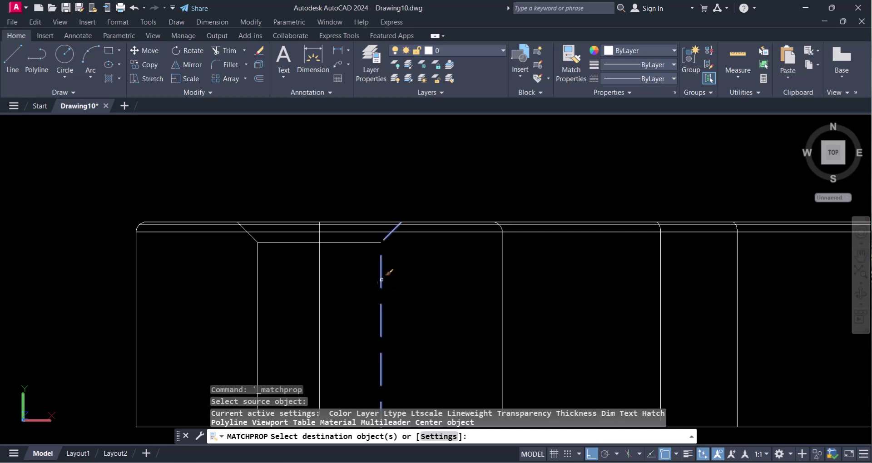
{"action": "left_click", "coordinate": [290, 302]}
{"action": "left_click", "coordinate": [239, 286]}
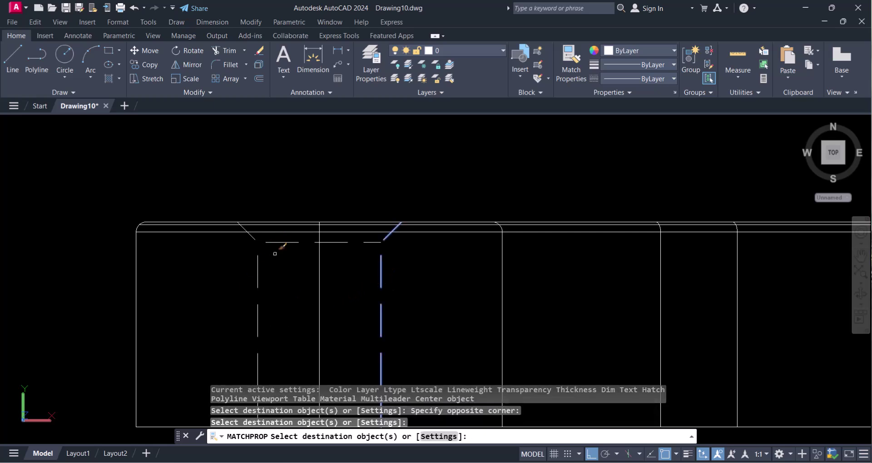
{"action": "scroll", "coordinate": [279, 248], "scroll_direction": "down", "scroll_amount": 4}
{"action": "left_click", "coordinate": [470, 286]}
{"action": "left_click", "coordinate": [420, 272]}
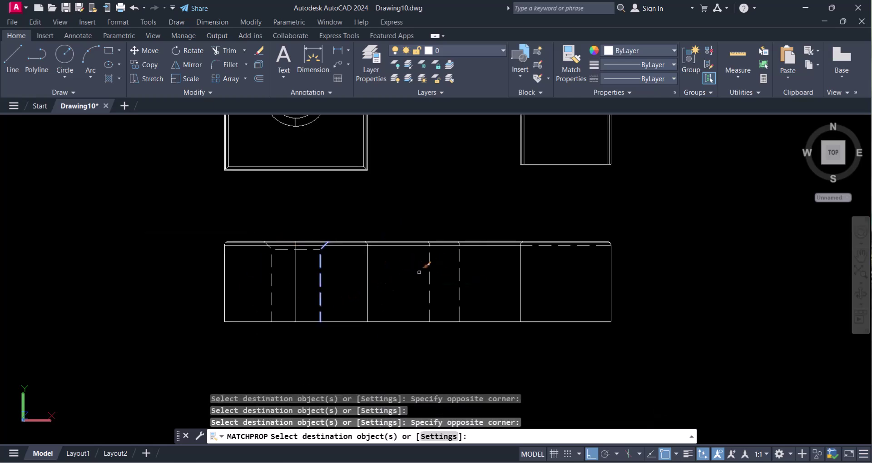
{"action": "key", "text": "Escape"}
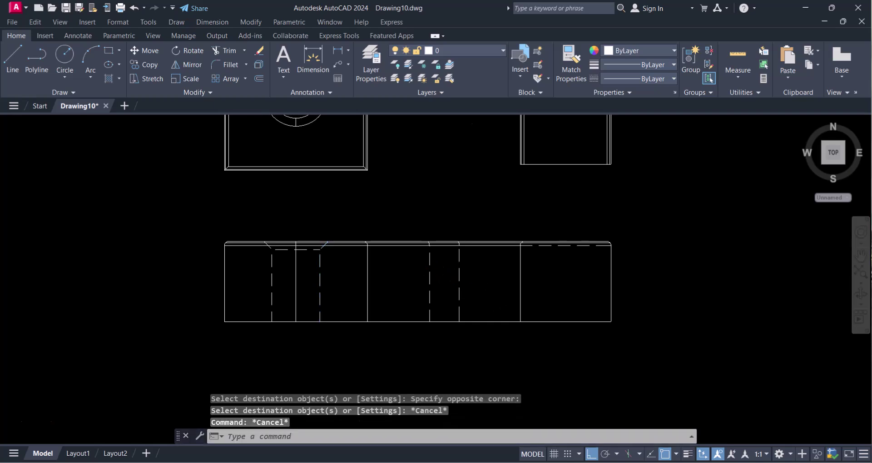
Move the grey 3D bracket solid right so it sits beside the drawing views.
{"action": "scroll", "coordinate": [532, 289], "scroll_direction": "down", "scroll_amount": 3}
{"action": "middle_click_drag", "start_coordinate": [550, 288], "coordinate": [504, 295]}
{"action": "scroll", "coordinate": [431, 227], "scroll_direction": "up", "scroll_amount": 4}
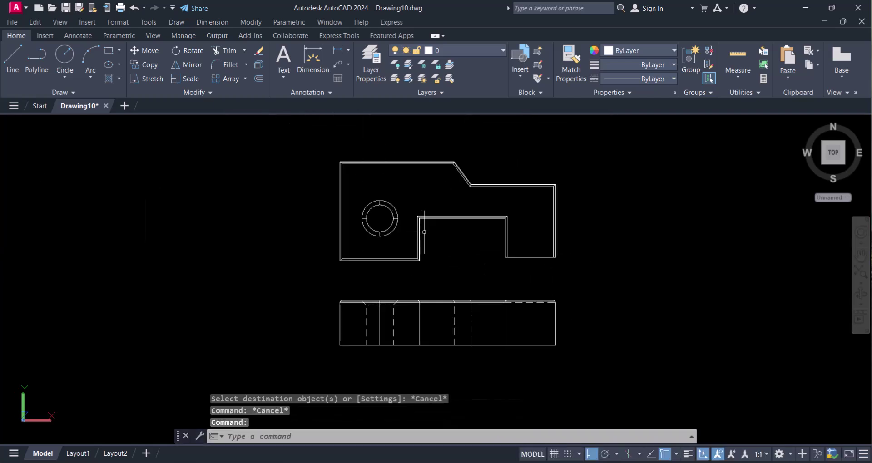
{"action": "mouse_move", "coordinate": [460, 226]}
{"action": "middle_mouse_down"}
{"action": "mouse_move", "coordinate": [437, 217]}
{"action": "mouse_move", "coordinate": [444, 224]}
{"action": "middle_mouse_up"}
{"action": "scroll", "coordinate": [526, 253], "scroll_direction": "down", "scroll_amount": 2}
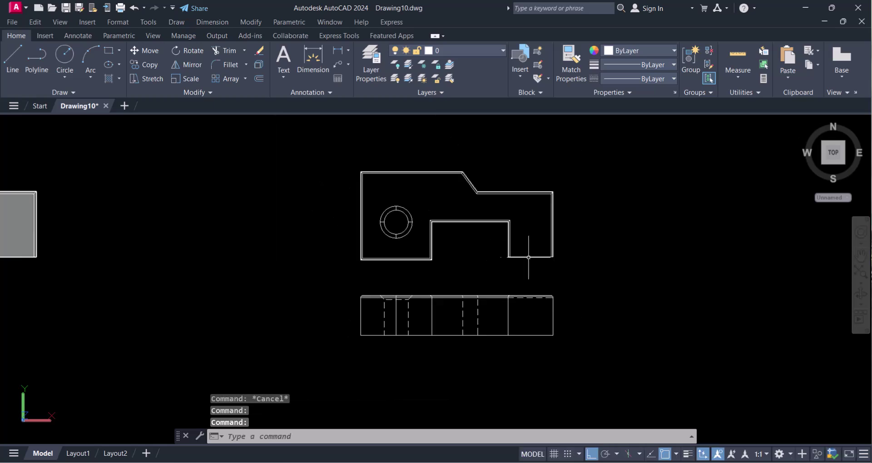
{"action": "middle_click_drag", "start_coordinate": [525, 253], "coordinate": [477, 243]}
{"action": "scroll", "coordinate": [478, 244], "scroll_direction": "down", "scroll_amount": 2}
{"action": "middle_click_drag", "start_coordinate": [312, 270], "coordinate": [357, 257]}
{"action": "type", "text": "m"}
{"action": "key", "text": "Return"}
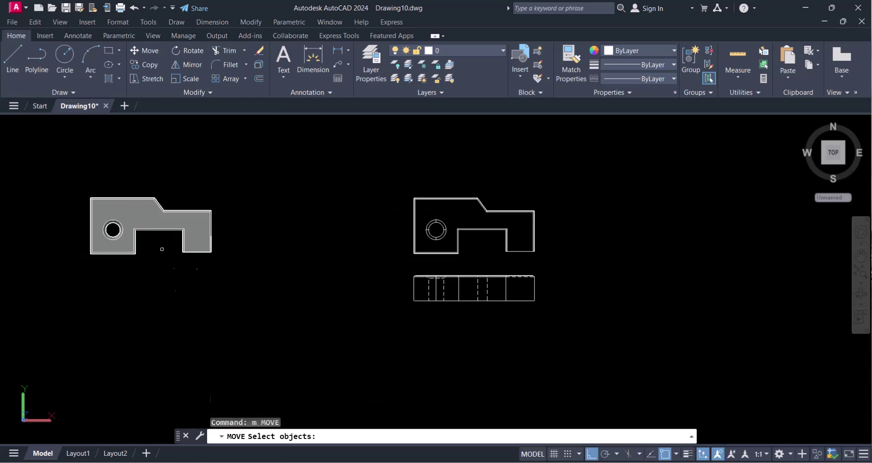
{"action": "left_click", "coordinate": [59, 176]}
{"action": "left_click", "coordinate": [243, 302]}
{"action": "key", "text": "Return"}
{"action": "left_click", "coordinate": [205, 312]}
{"action": "left_click", "coordinate": [336, 312]}
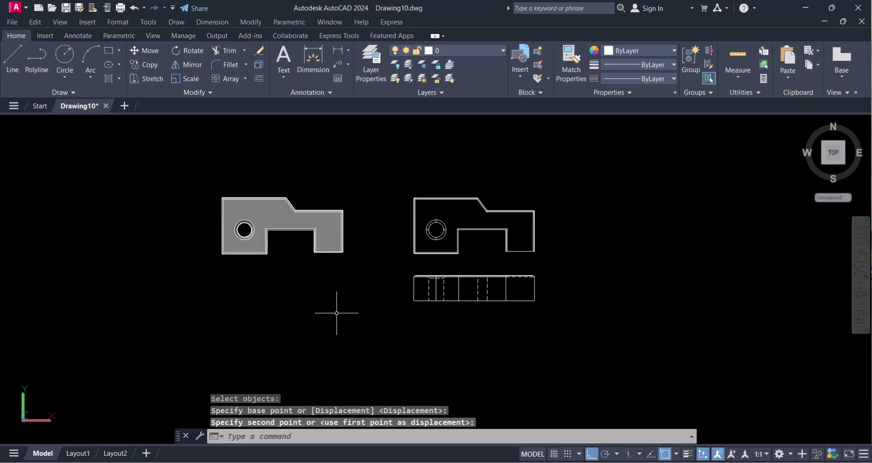
{"action": "key", "text": "Escape"}
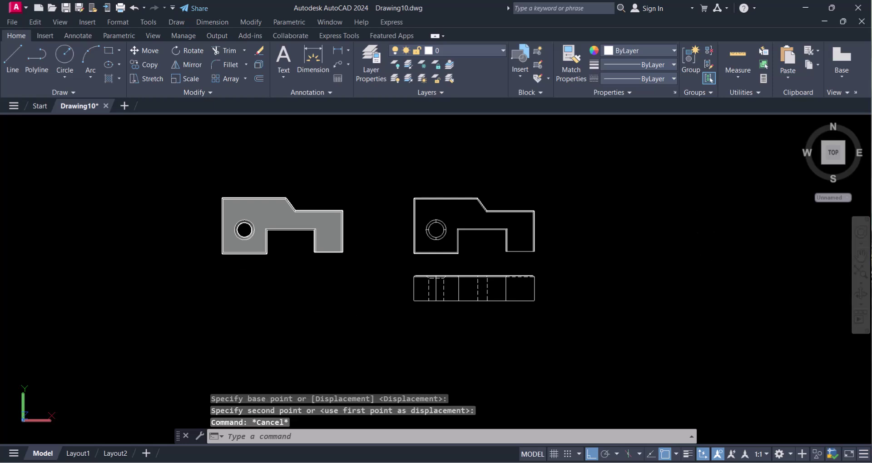
Orbit to check the parts in 3D, then return to the TOP view and zoom in.
{"action": "left_click", "coordinate": [860, 295]}
{"action": "left_click_drag", "start_coordinate": [555, 294], "coordinate": [608, 251]}
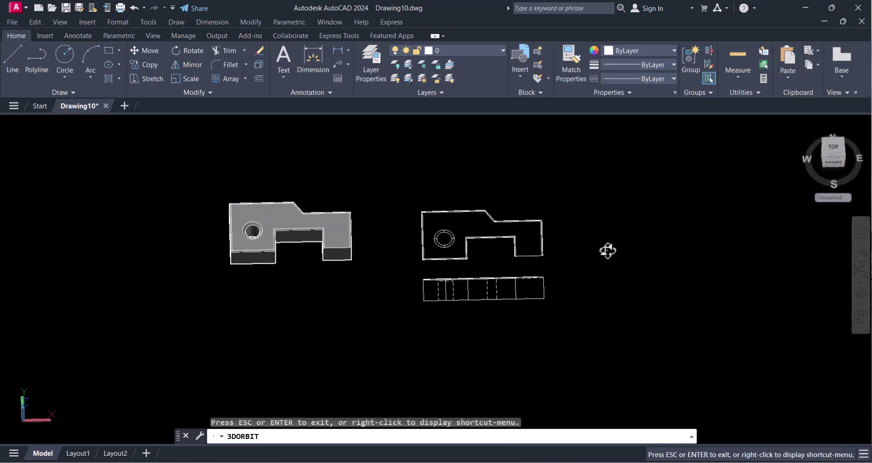
{"action": "key", "text": "Escape"}
{"action": "left_click", "coordinate": [835, 150]}
{"action": "scroll", "coordinate": [604, 295], "scroll_direction": "up", "scroll_amount": 5}
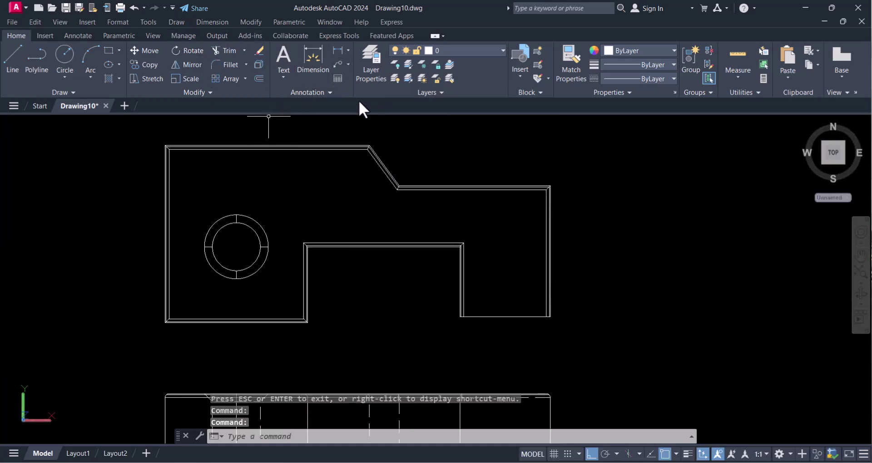
Dimension the top view from its top-left to top-right corner, placed above the part.
{"action": "left_click", "coordinate": [339, 50]}
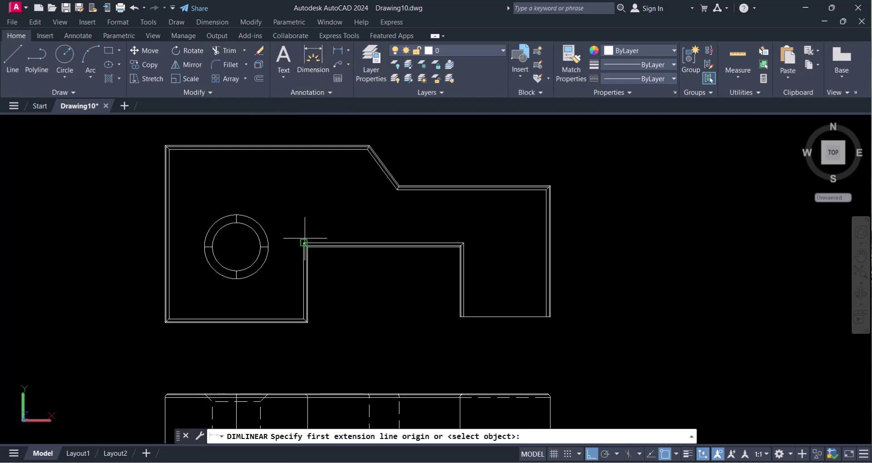
{"action": "scroll", "coordinate": [186, 150], "scroll_direction": "up", "scroll_amount": 6}
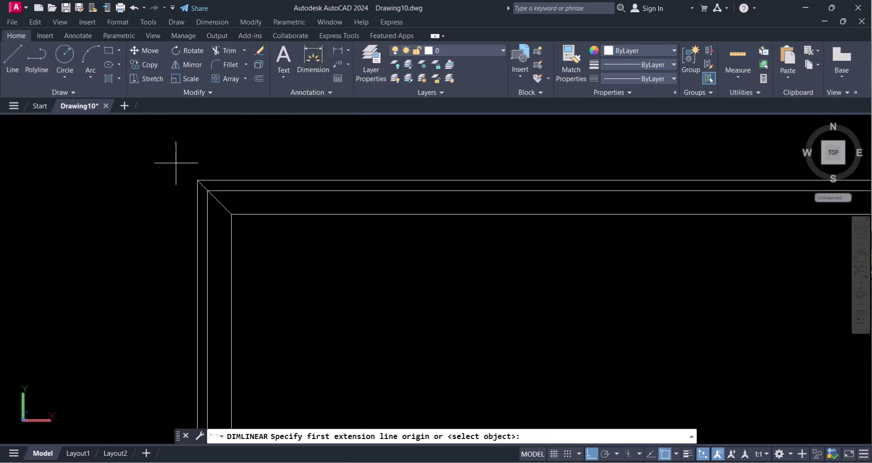
{"action": "left_click", "coordinate": [197, 180]}
{"action": "scroll", "coordinate": [198, 181], "scroll_direction": "down", "scroll_amount": 8}
{"action": "scroll", "coordinate": [418, 200], "scroll_direction": "up", "scroll_amount": 8}
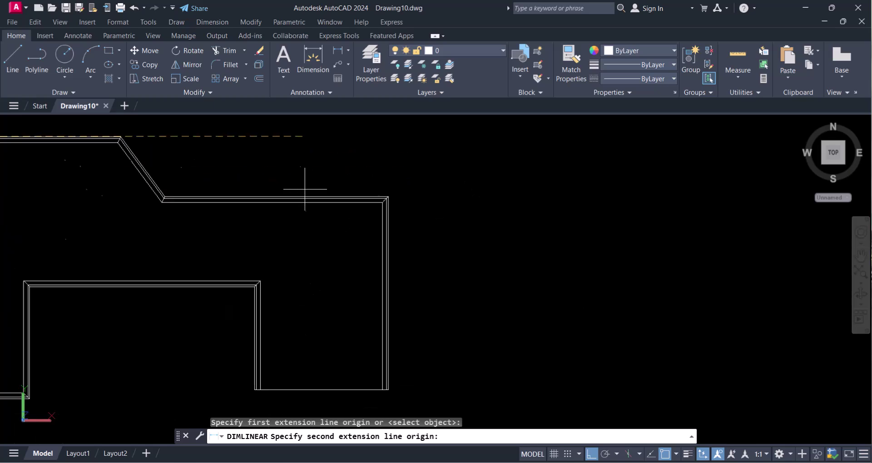
{"action": "scroll", "coordinate": [438, 196], "scroll_direction": "up", "scroll_amount": 3}
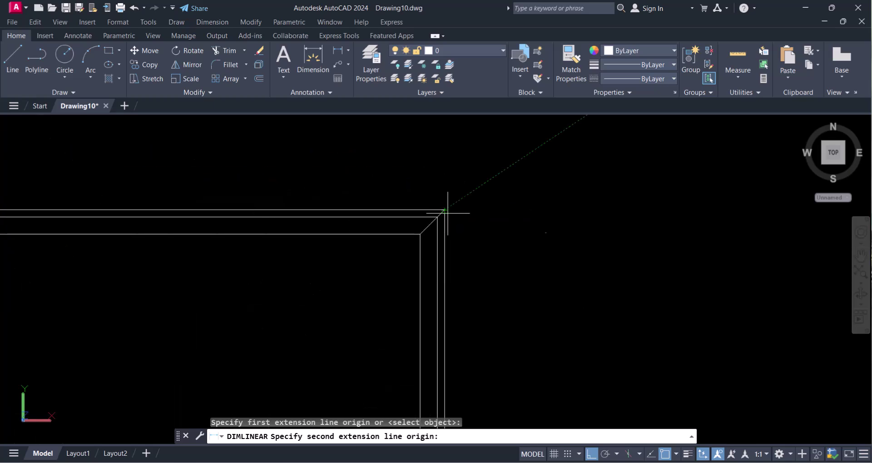
{"action": "left_click", "coordinate": [445, 210]}
{"action": "scroll", "coordinate": [450, 216], "scroll_direction": "down", "scroll_amount": 4}
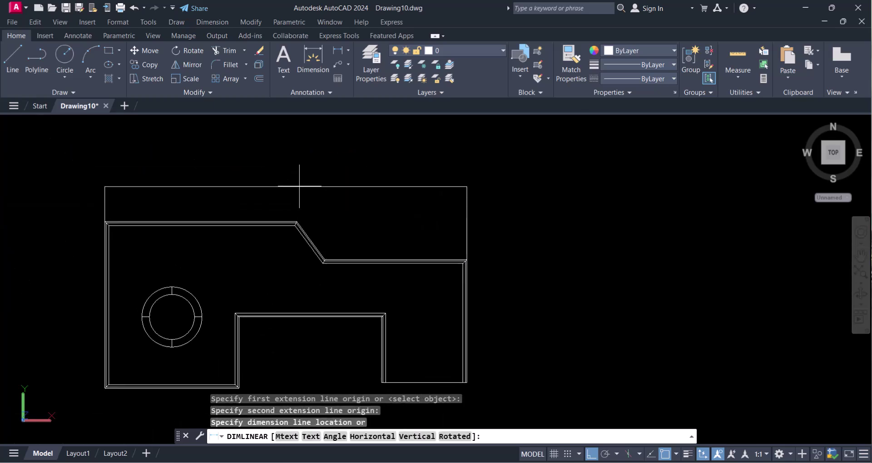
{"action": "left_click", "coordinate": [318, 177]}
{"action": "key", "text": "Return"}
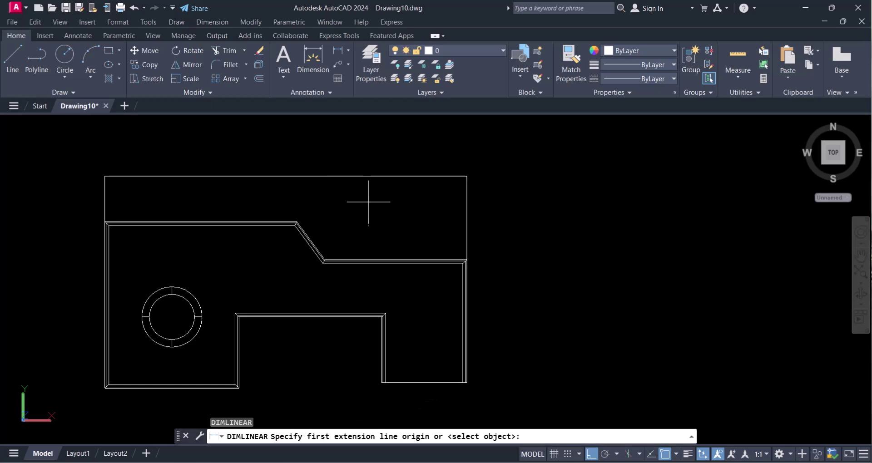
In ISO-25, make dimension text yellow, dimension lines green and extension lines cyan.
{"action": "key", "text": "Escape"}
{"action": "type", "text": "d"}
{"action": "key", "text": "Return"}
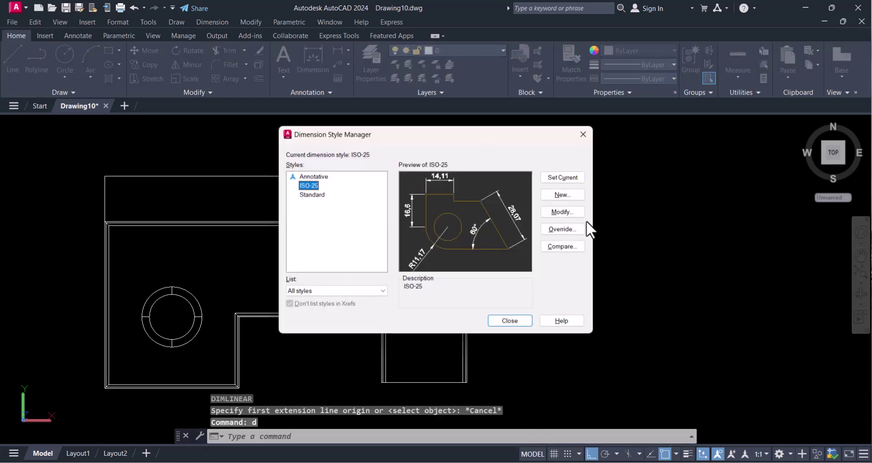
{"action": "left_click", "coordinate": [562, 212]}
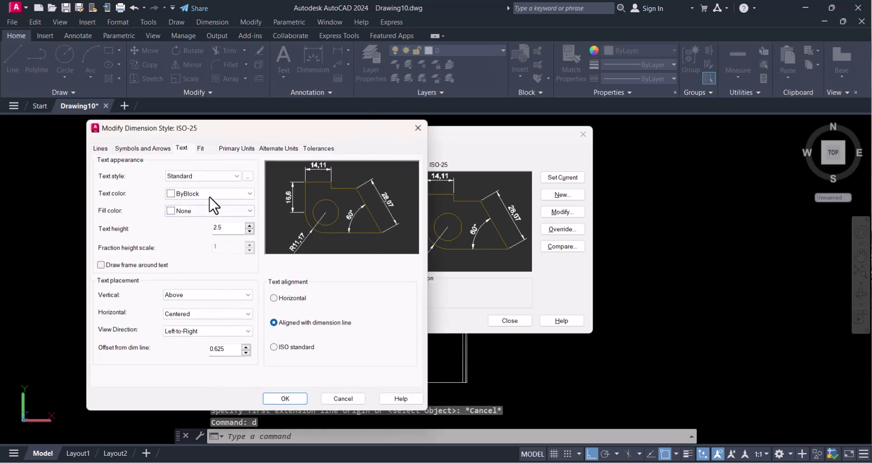
{"action": "left_click", "coordinate": [209, 199]}
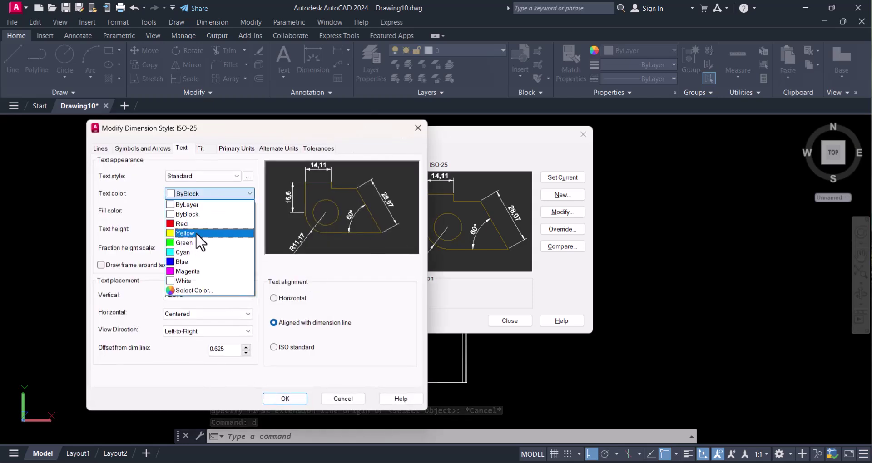
{"action": "left_click", "coordinate": [196, 234]}
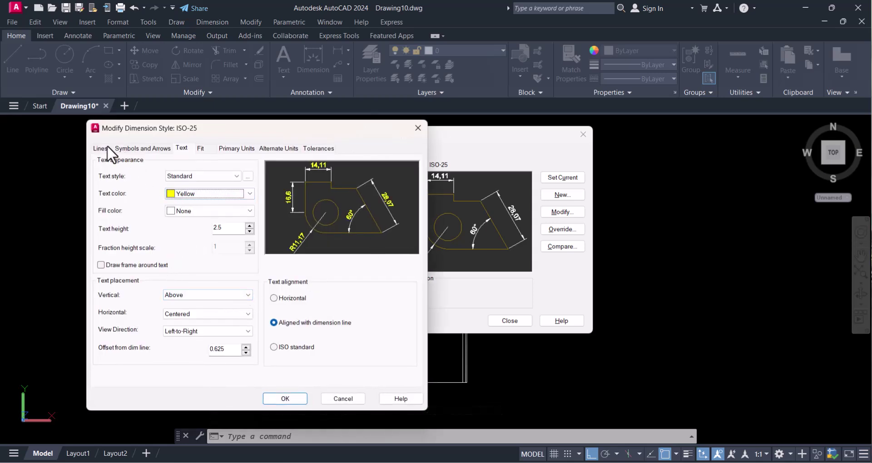
{"action": "left_click", "coordinate": [101, 148]}
{"action": "left_click", "coordinate": [202, 172]}
{"action": "left_click", "coordinate": [189, 219]}
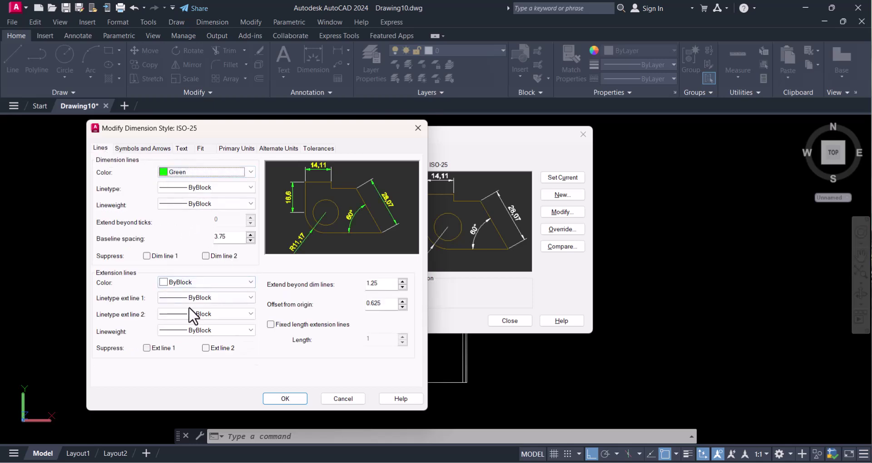
{"action": "left_click", "coordinate": [195, 282]}
{"action": "left_click", "coordinate": [180, 339]}
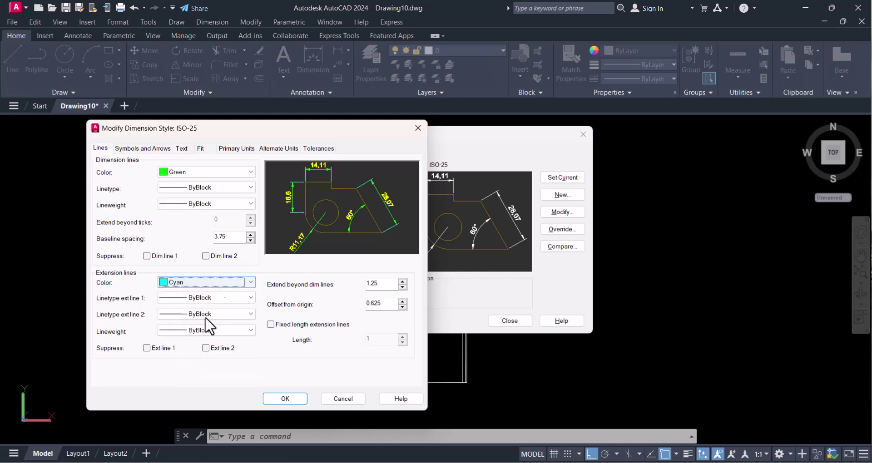
Enter 10 on Symbols and Arrows with filled arrowheads; set text height 12, ISO standard alignment.
{"action": "left_click", "coordinate": [142, 148]}
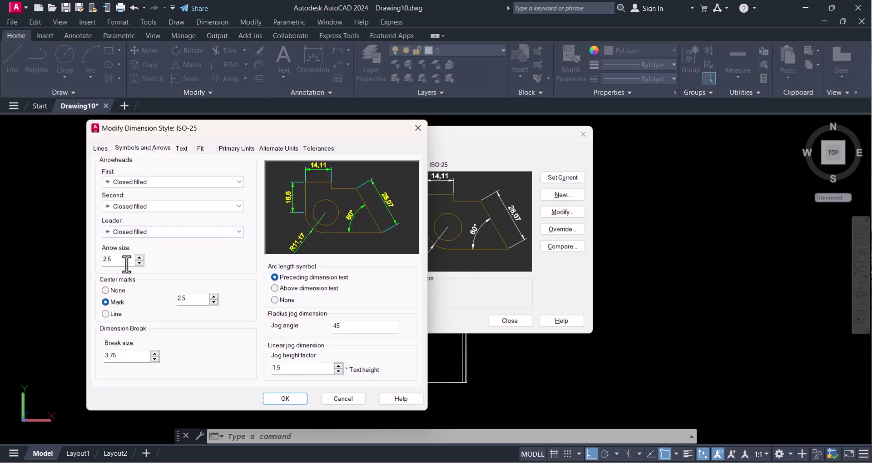
{"action": "type", "text": "10"}
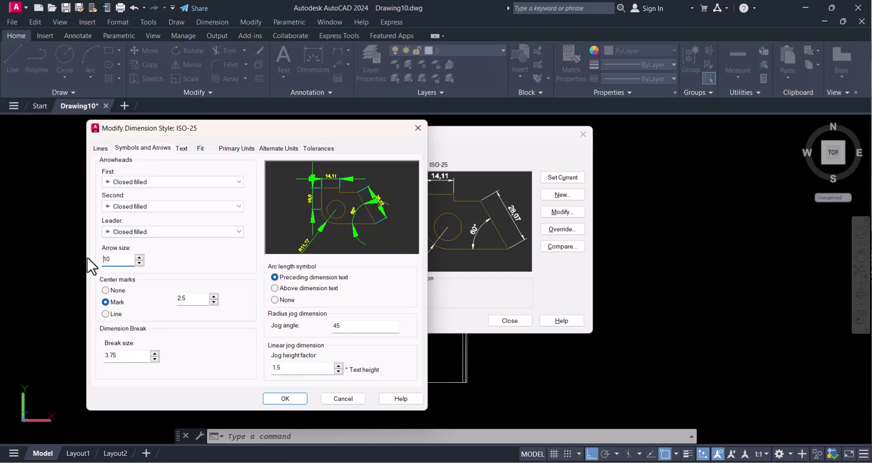
{"action": "left_click", "coordinate": [163, 181]}
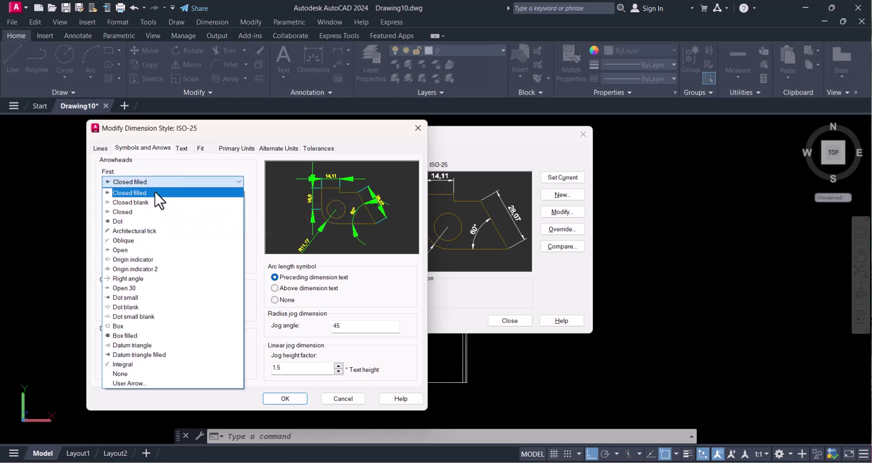
{"action": "left_click", "coordinate": [157, 193]}
{"action": "left_click", "coordinate": [182, 149]}
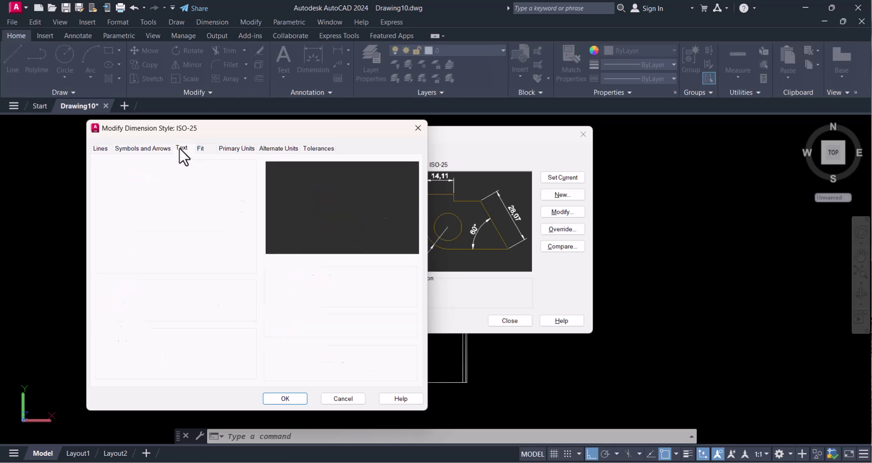
{"action": "double_click", "coordinate": [222, 228]}
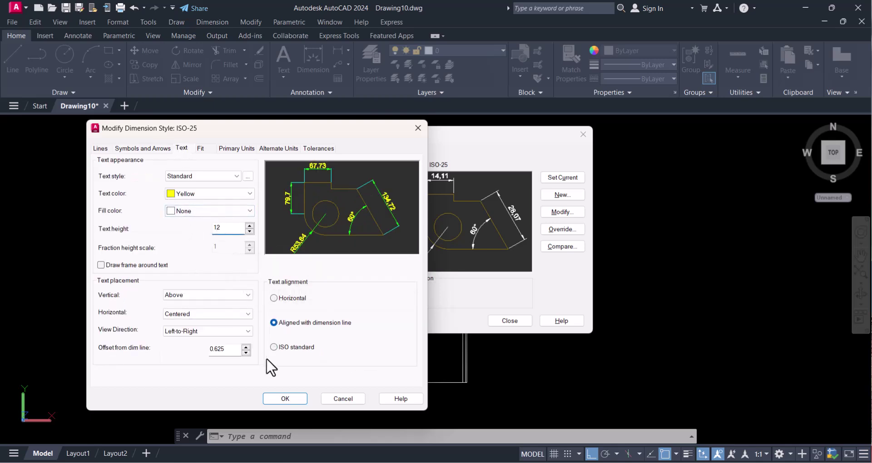
{"action": "left_click", "coordinate": [273, 347]}
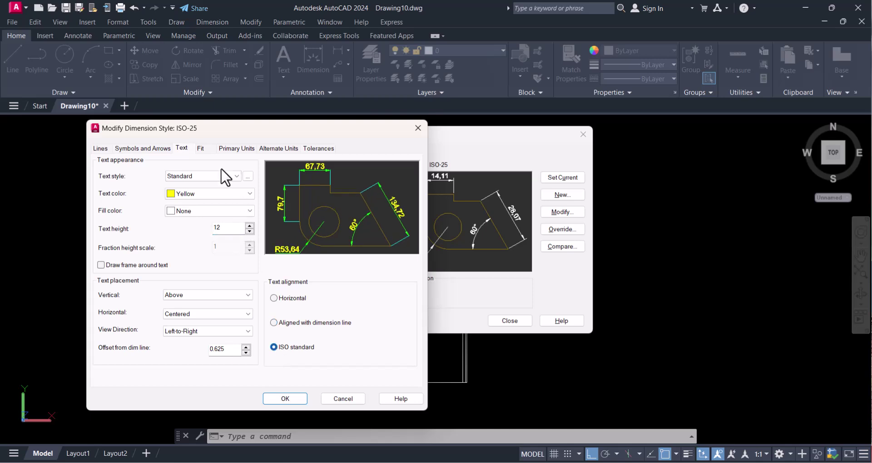
Use a period decimal separator and whole-number precision, then confirm the style.
{"action": "left_click", "coordinate": [232, 149]}
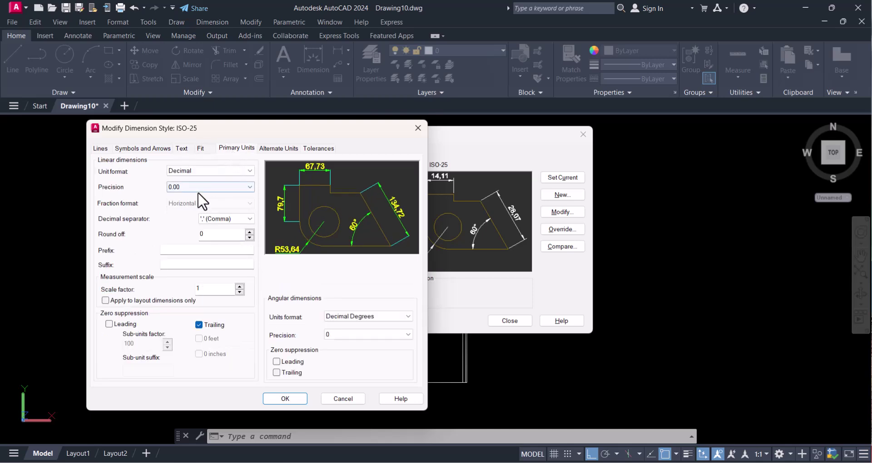
{"action": "left_click", "coordinate": [239, 222]}
{"action": "left_click", "coordinate": [237, 228]}
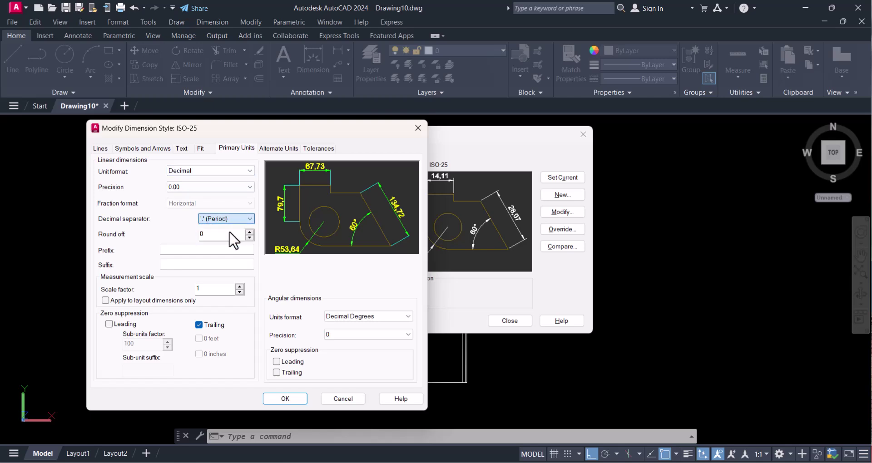
{"action": "left_click", "coordinate": [191, 187]}
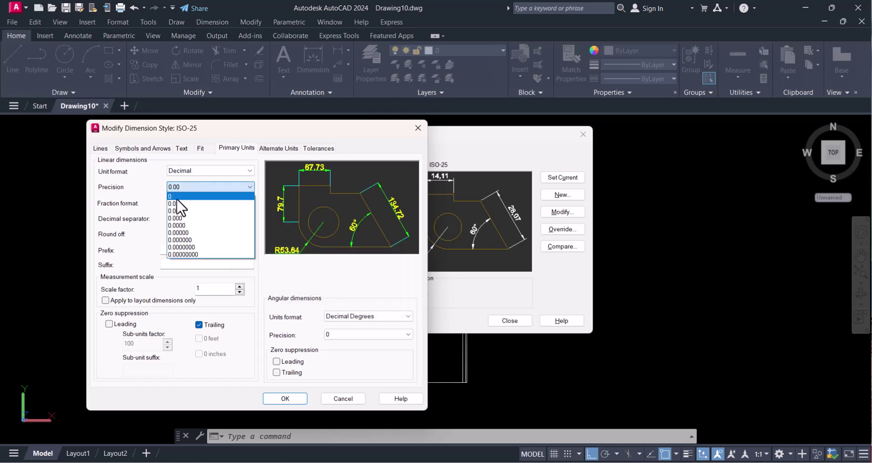
{"action": "left_click", "coordinate": [176, 198]}
{"action": "left_click", "coordinate": [286, 399]}
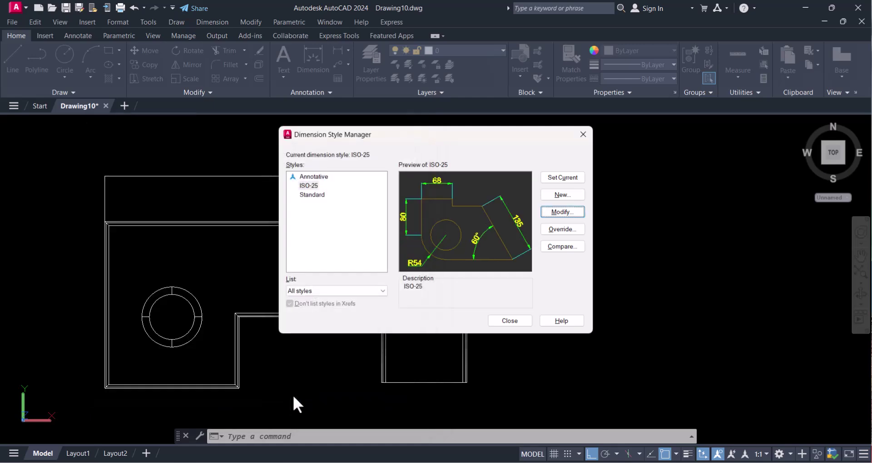
Edit ISO-25 again, setting arrow size 100 and text height 125.
{"action": "left_click", "coordinate": [507, 324]}
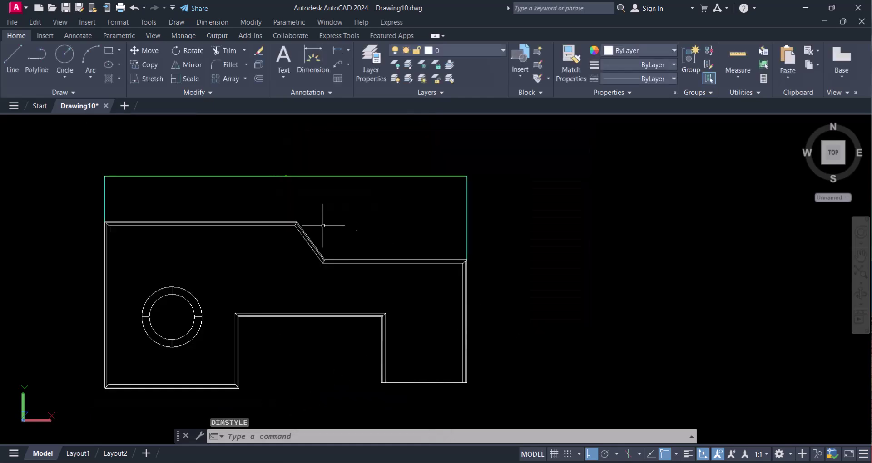
{"action": "scroll", "coordinate": [297, 201], "scroll_direction": "up", "scroll_amount": 3}
{"action": "scroll", "coordinate": [298, 201], "scroll_direction": "down", "scroll_amount": 4}
{"action": "key", "text": "Escape"}
{"action": "type", "text": "d"}
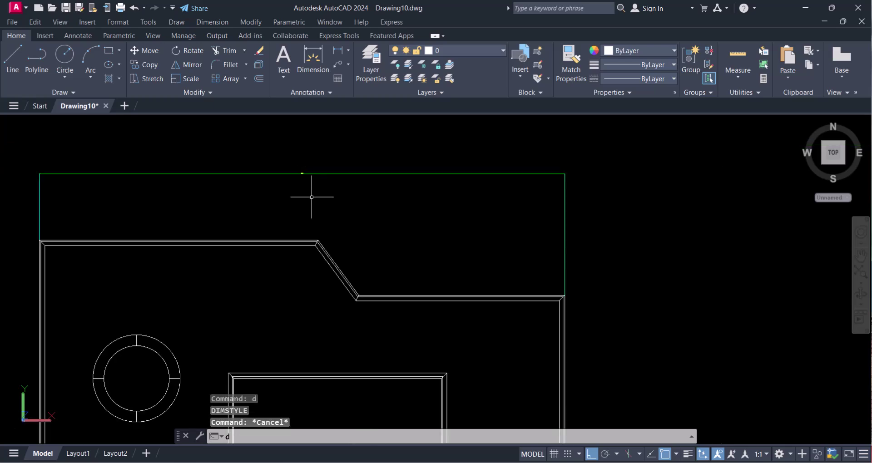
{"action": "key", "text": "Return"}
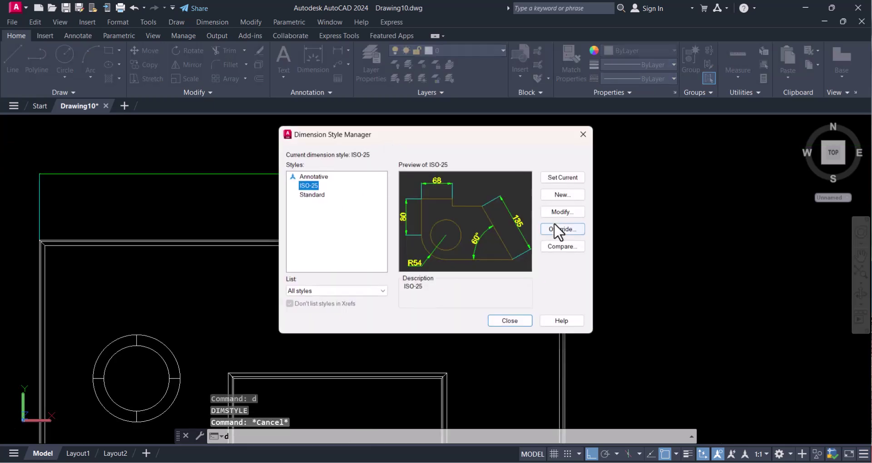
{"action": "left_click", "coordinate": [562, 212]}
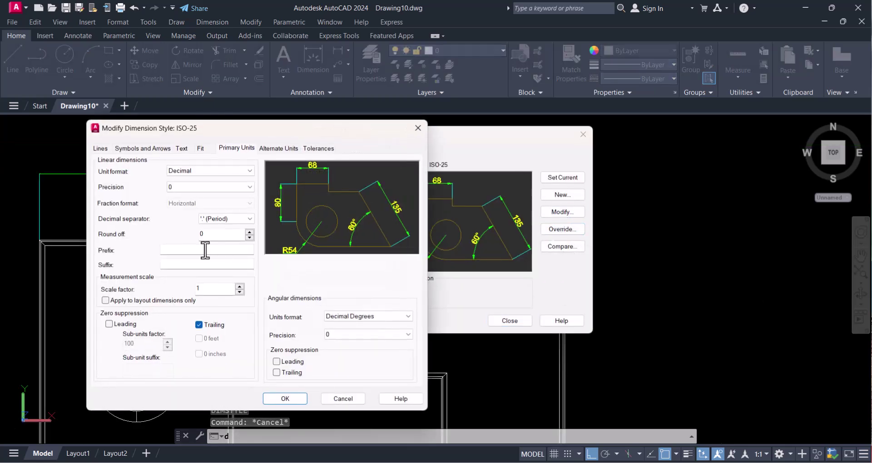
{"action": "left_click", "coordinate": [119, 148]}
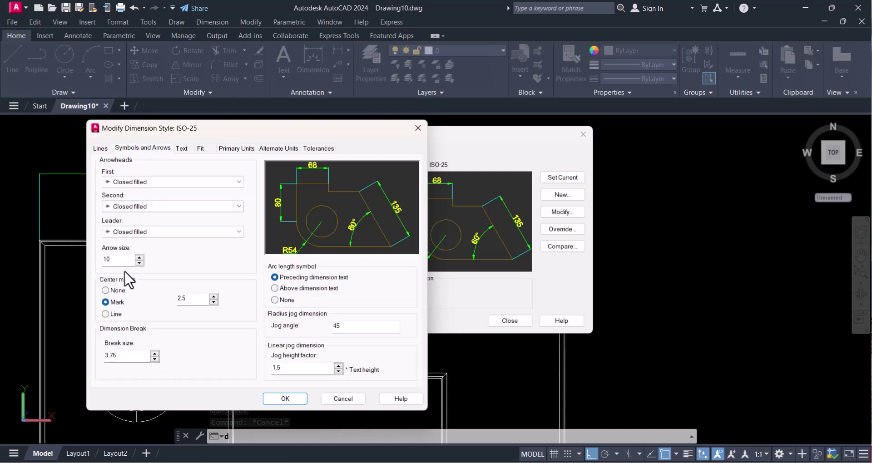
{"action": "double_click", "coordinate": [114, 259]}
{"action": "type", "text": "100"}
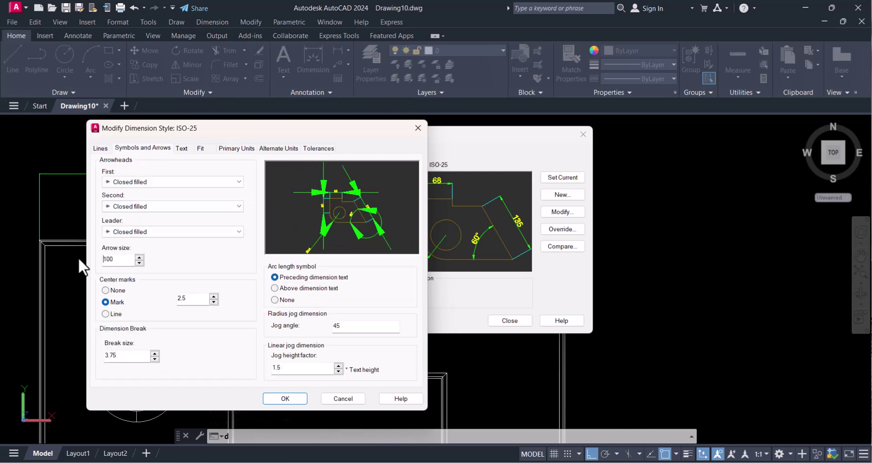
{"action": "left_click", "coordinate": [180, 148]}
{"action": "double_click", "coordinate": [224, 229]}
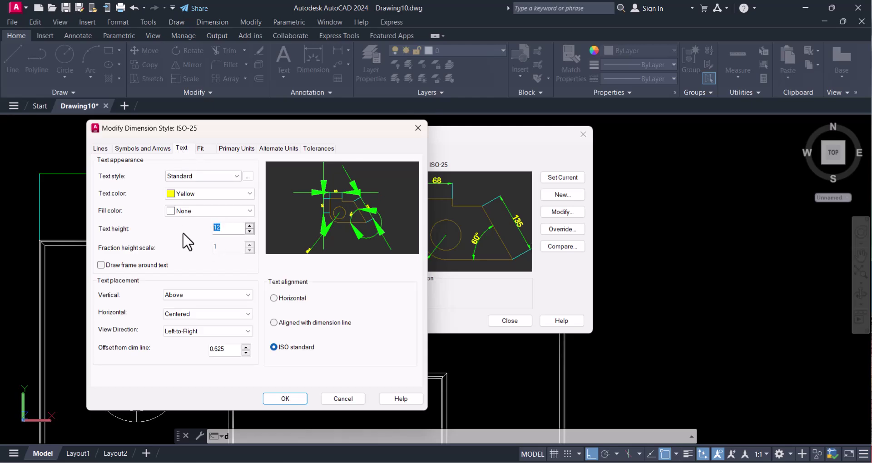
{"action": "type", "text": "5"}
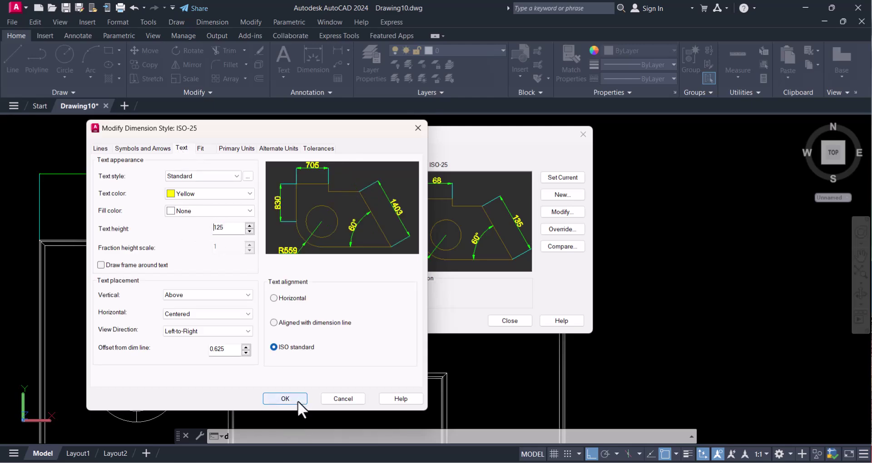
{"action": "left_click", "coordinate": [286, 399]}
Dimension the front view's right edge, top-right to bottom-right corner, reading 1999.
{"action": "left_click", "coordinate": [510, 321]}
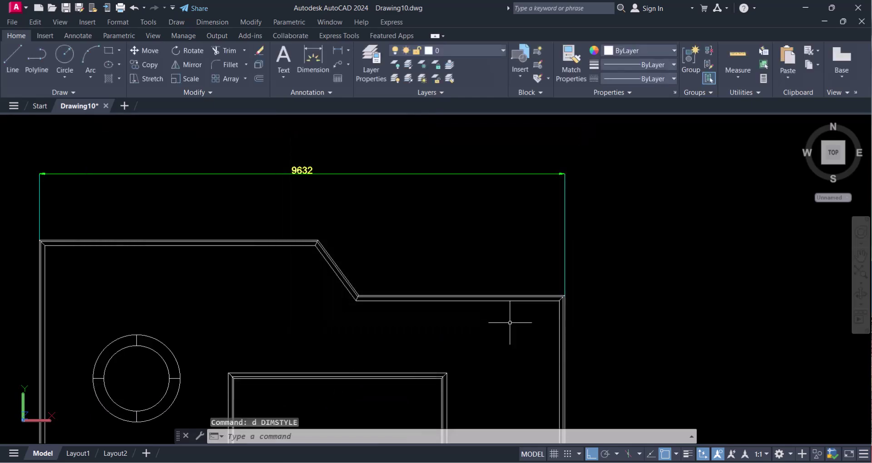
{"action": "scroll", "coordinate": [264, 172], "scroll_direction": "down", "scroll_amount": 4}
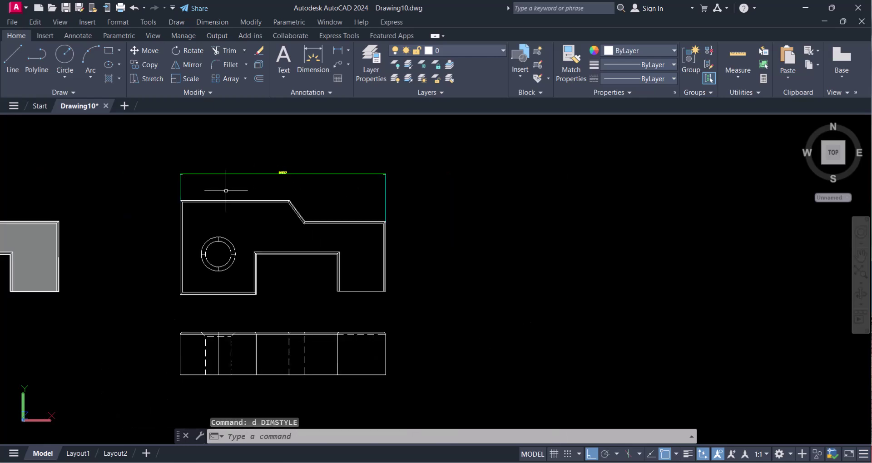
{"action": "scroll", "coordinate": [364, 272], "scroll_direction": "up", "scroll_amount": 3}
{"action": "scroll", "coordinate": [405, 339], "scroll_direction": "down", "scroll_amount": 3}
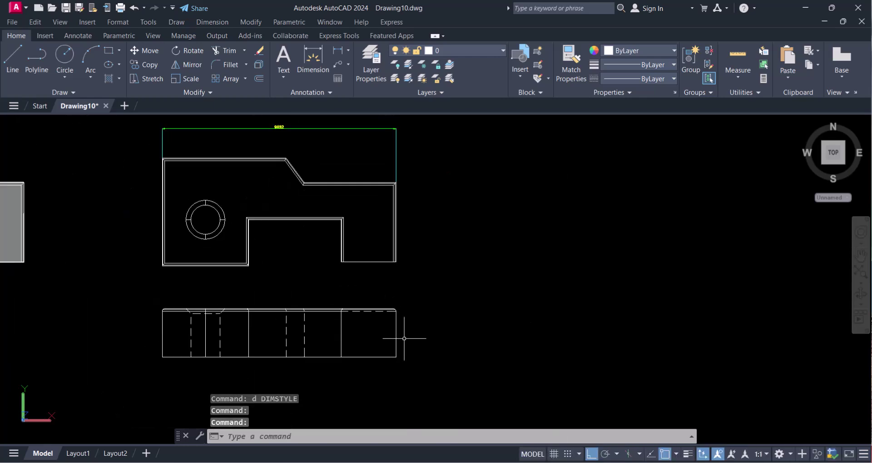
{"action": "scroll", "coordinate": [302, 198], "scroll_direction": "up", "scroll_amount": 2}
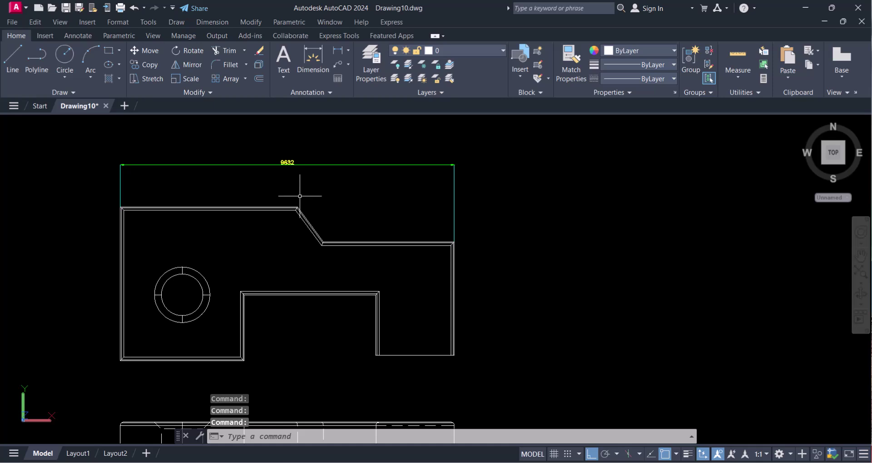
{"action": "scroll", "coordinate": [345, 191], "scroll_direction": "down", "scroll_amount": 4}
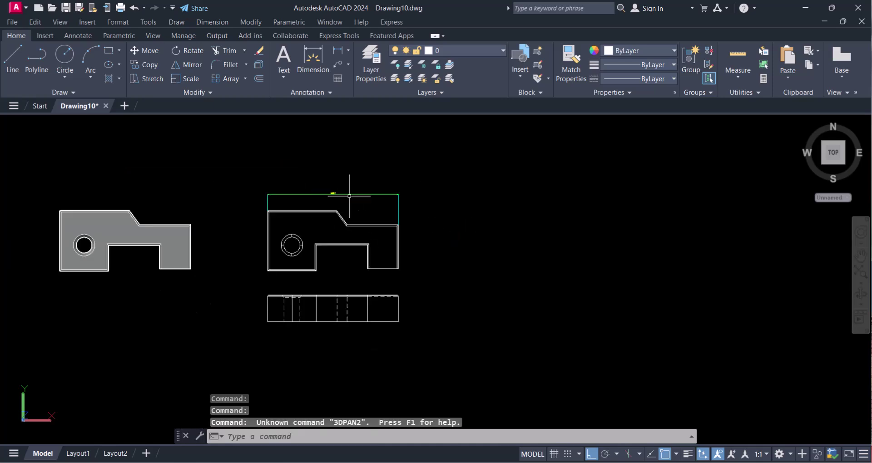
{"action": "scroll", "coordinate": [368, 268], "scroll_direction": "up", "scroll_amount": 5}
{"action": "key", "text": "Escape"}
{"action": "left_click", "coordinate": [314, 50]}
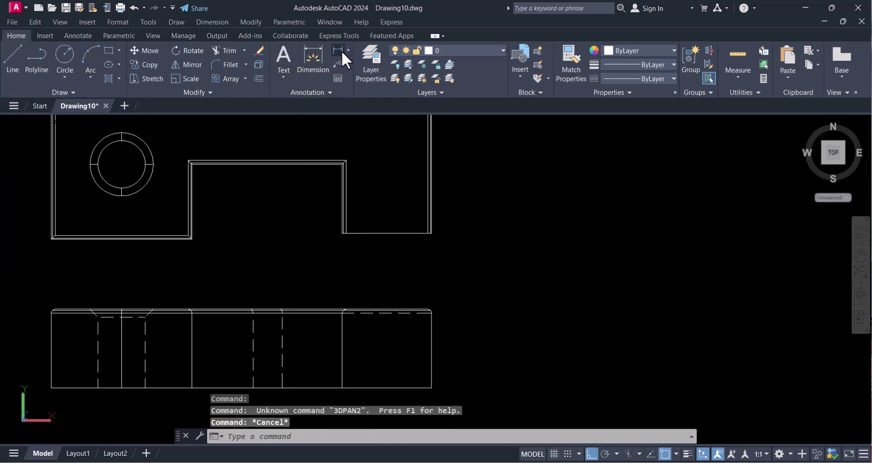
{"action": "scroll", "coordinate": [407, 259], "scroll_direction": "up", "scroll_amount": 4}
{"action": "left_click", "coordinate": [389, 269]}
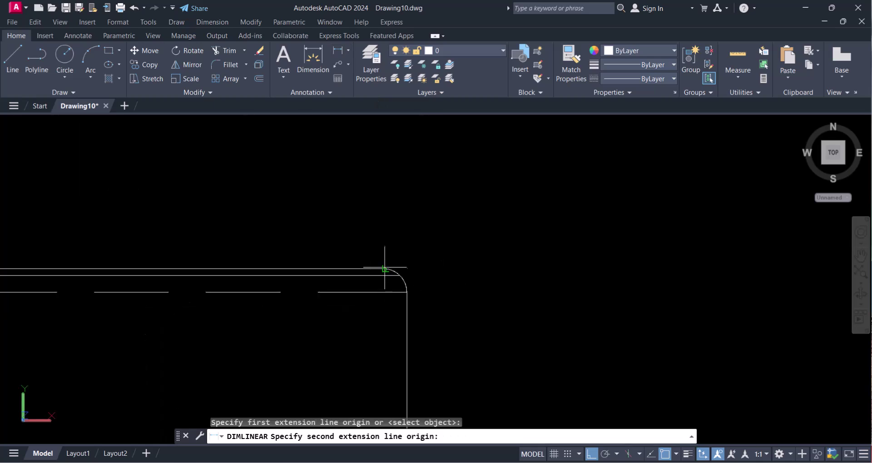
{"action": "scroll", "coordinate": [386, 267], "scroll_direction": "down", "scroll_amount": 3}
{"action": "left_click", "coordinate": [385, 338]}
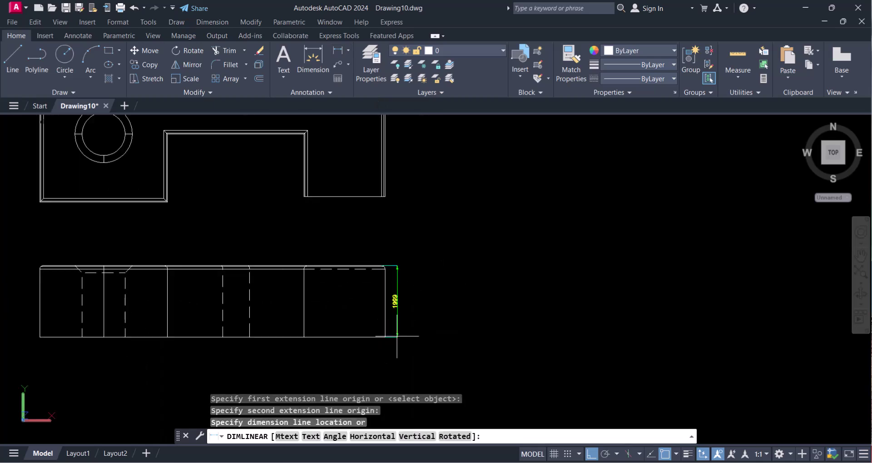
{"action": "left_click", "coordinate": [439, 340]}
{"action": "key", "text": "Escape"}
{"action": "key", "text": "Escape"}
Zoom and pan to centre all drawing views on screen.
{"action": "scroll", "coordinate": [463, 298], "scroll_direction": "down", "scroll_amount": 2}
{"action": "scroll", "coordinate": [427, 316], "scroll_direction": "down", "scroll_amount": 1}
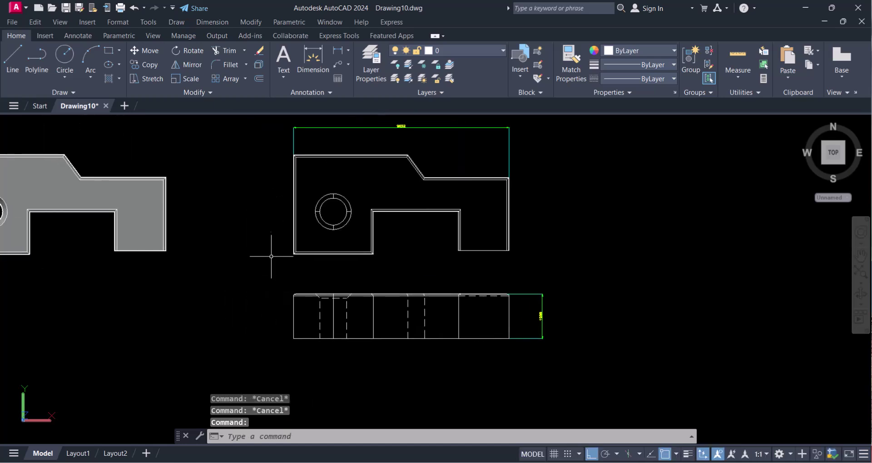
{"action": "middle_click_drag", "start_coordinate": [272, 253], "coordinate": [461, 322]}
{"action": "scroll", "coordinate": [461, 321], "scroll_direction": "up", "scroll_amount": 1}
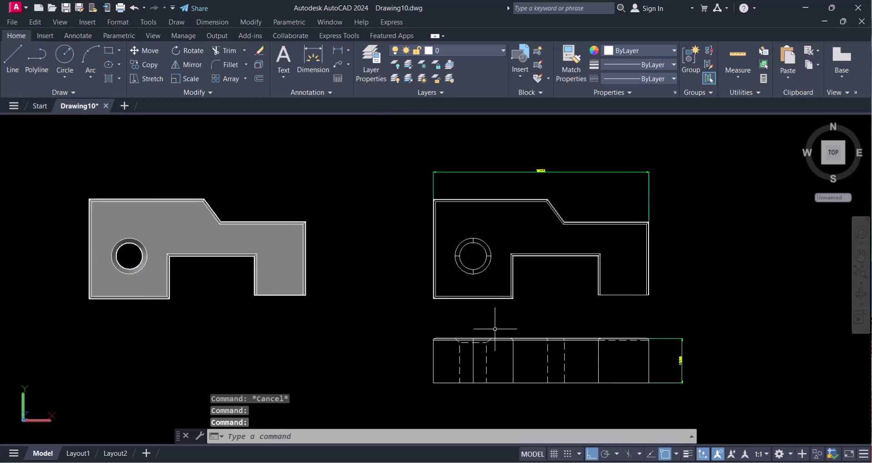